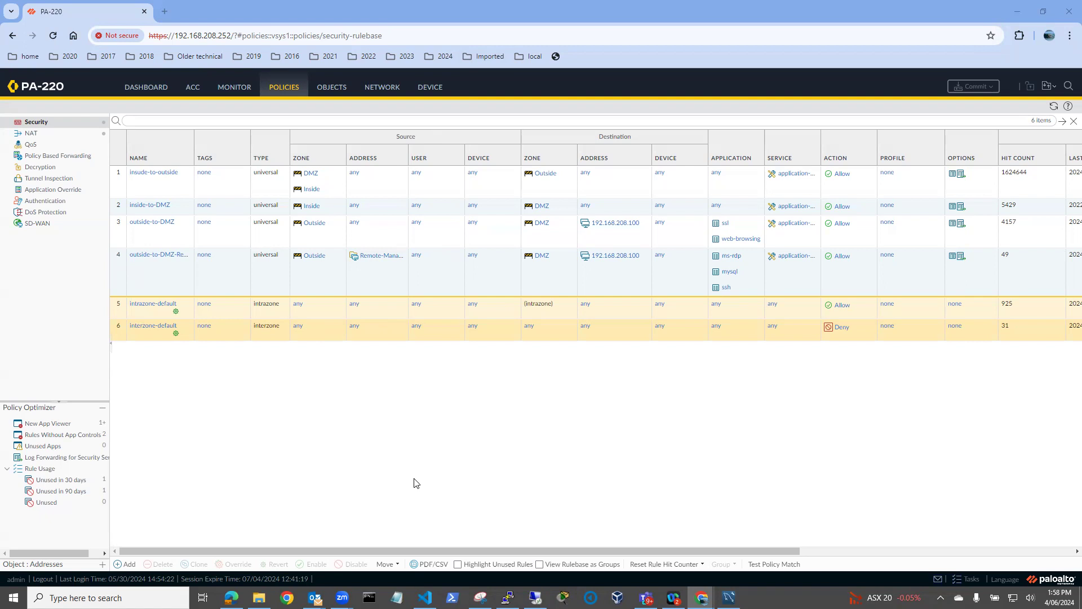
Review the NAT rules, then return to the security policy rules and examine the outside-to-DMZ rules
left_click(31, 134)
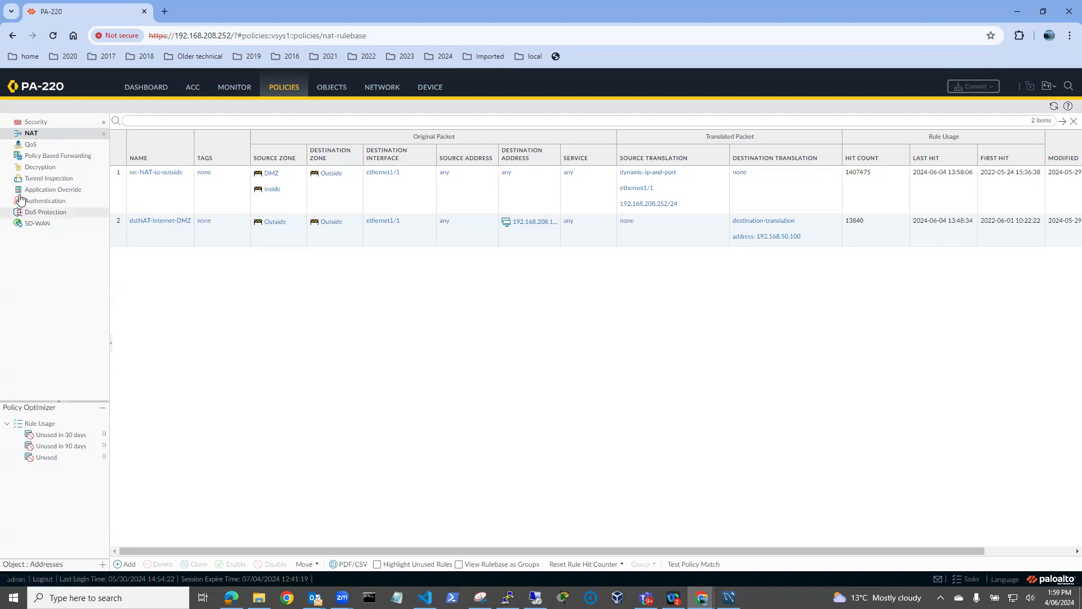
left_click(35, 122)
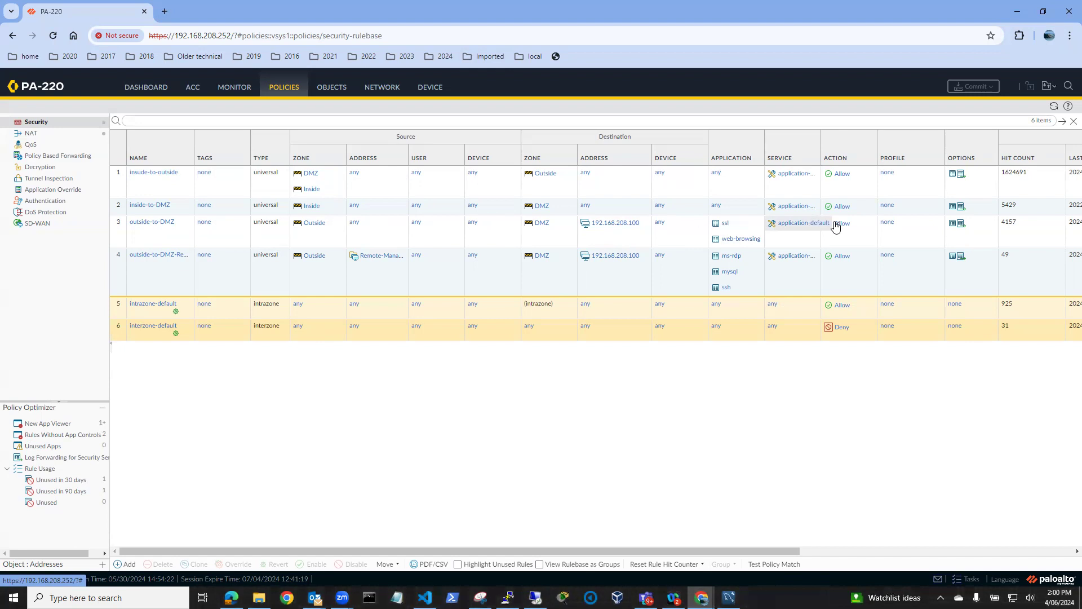
mouse_move(961, 226)
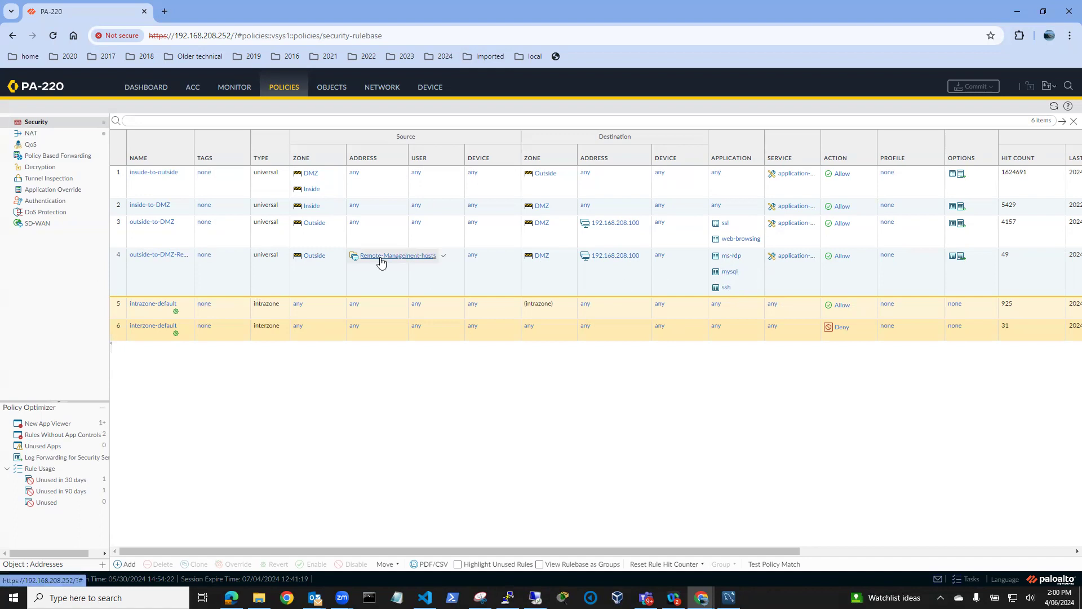
Inspect the Remote-Management-hosts source address of the outside-to-DMZ-RemoteMGT rule and close it without changes
left_click(444, 258)
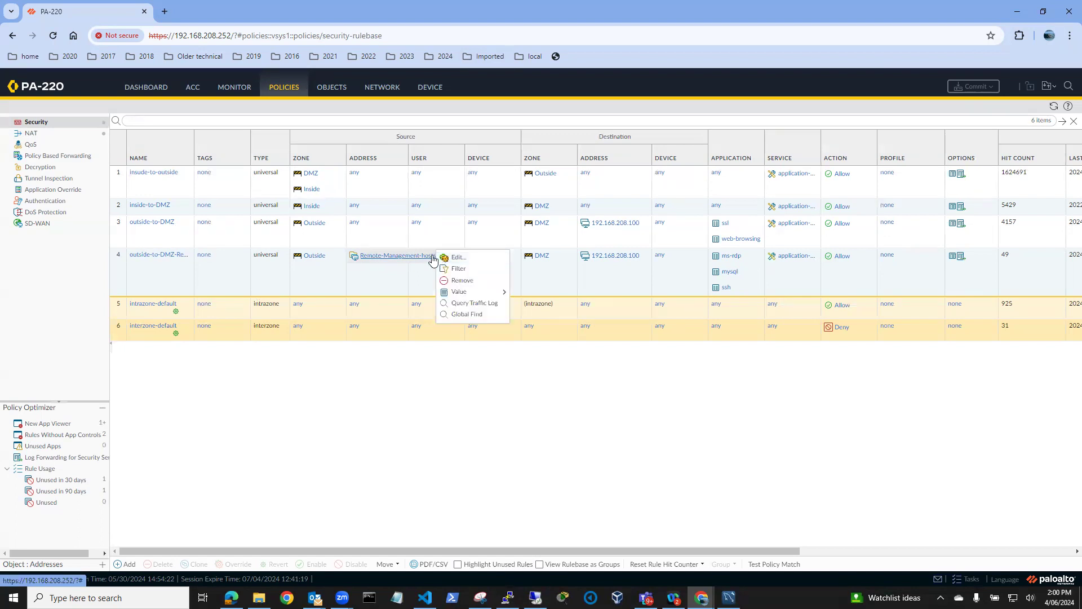
left_click(394, 257)
left_click(498, 305)
left_click(498, 305)
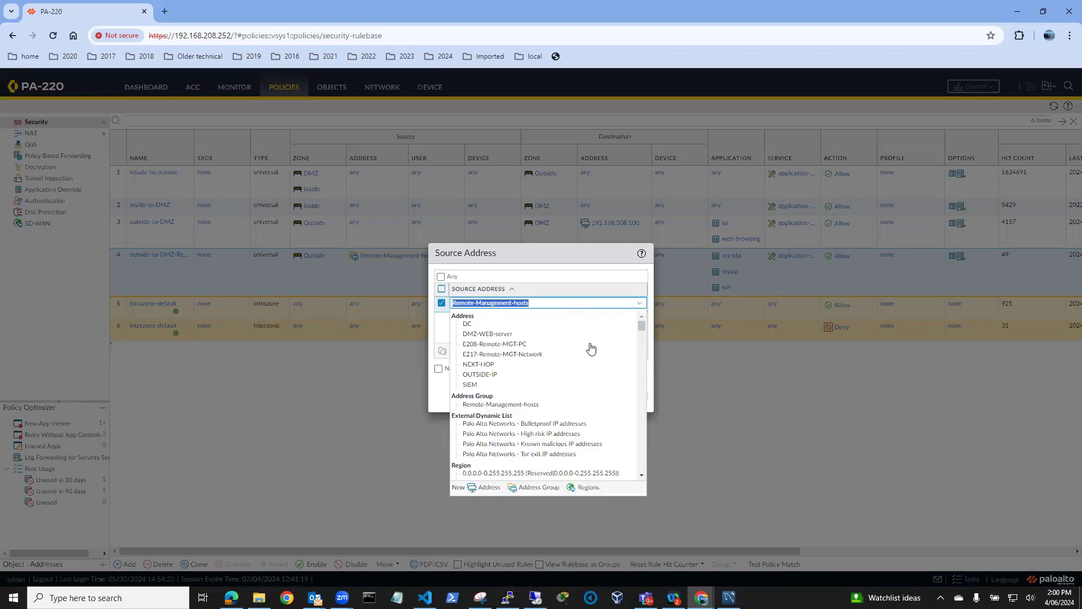
left_click(586, 288)
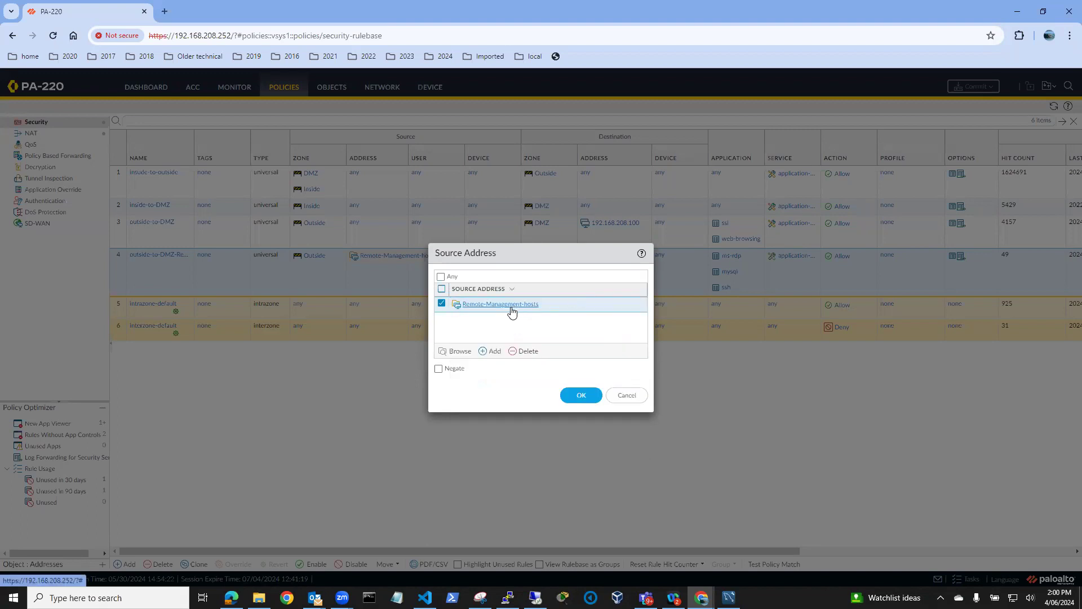
left_click(624, 396)
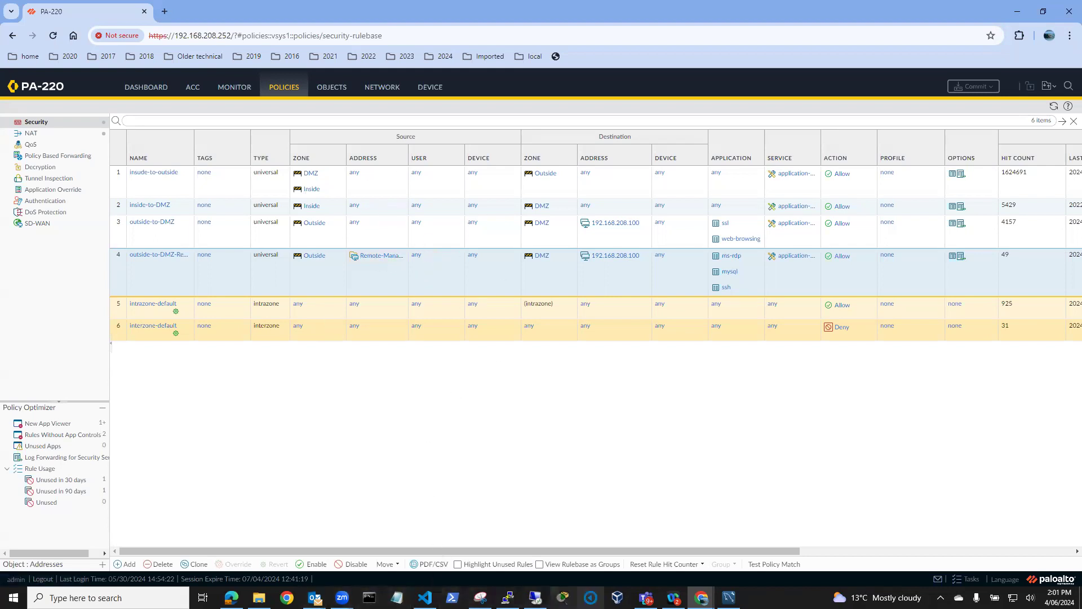
Switch to PuTTY, dismiss the connection error and close the inactive session window
left_click(508, 598)
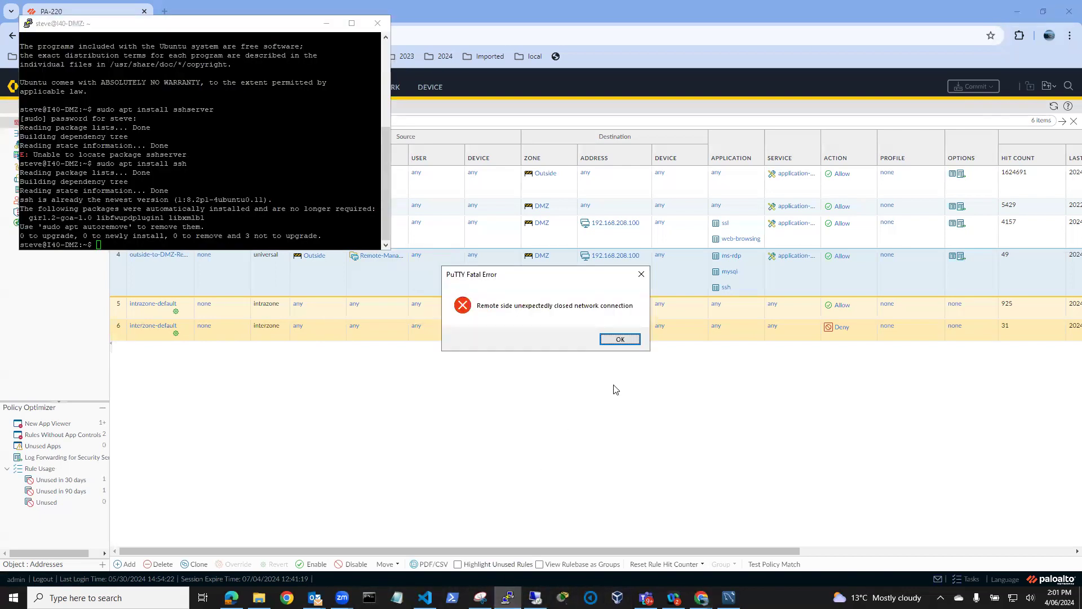
left_click(620, 339)
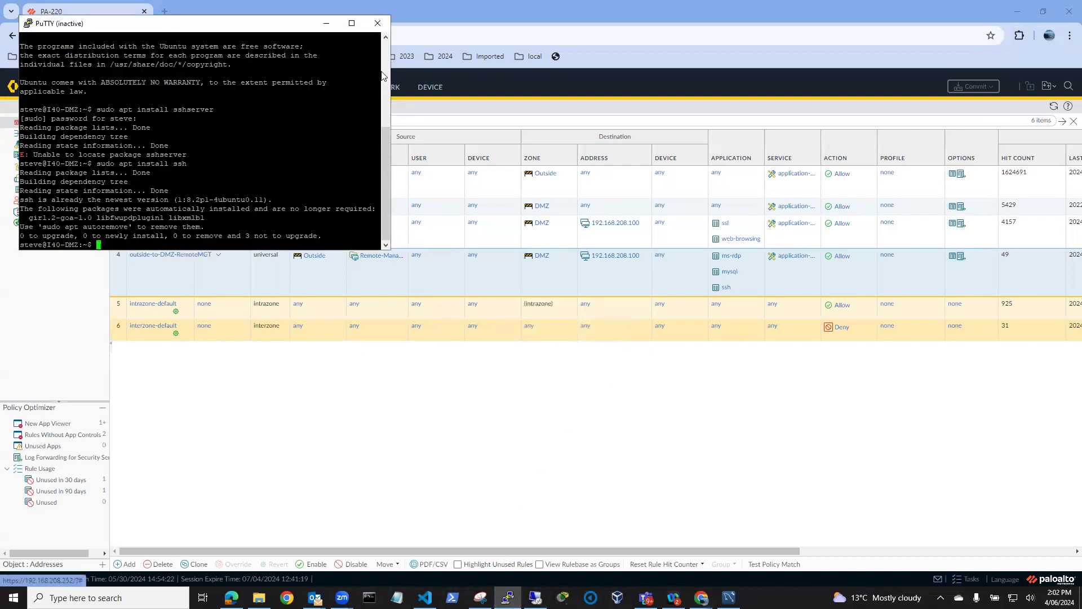
left_click(377, 23)
Open a PuTTY SSH session to 192.168.208.100 and log in with the username and account password
left_click(507, 597)
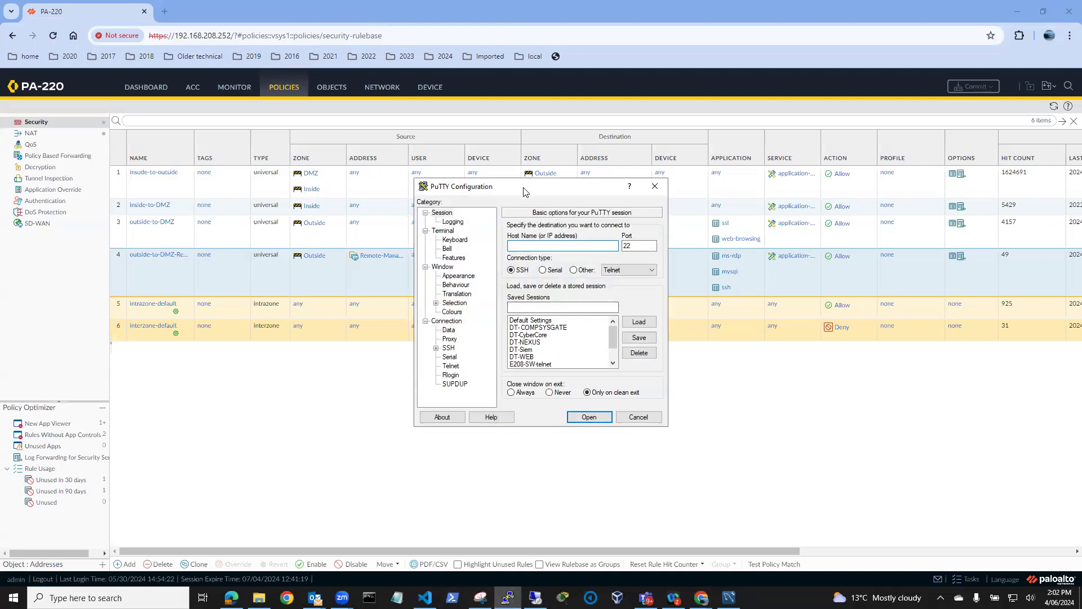
left_click_drag(523, 187, 530, 329)
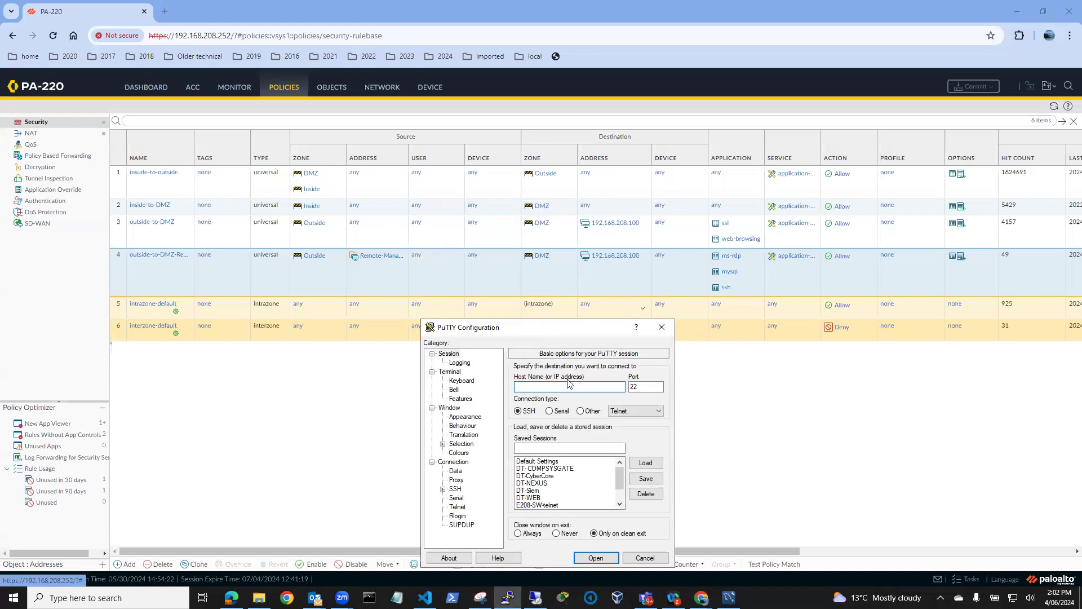
type("192.168.208.100")
left_click(596, 558)
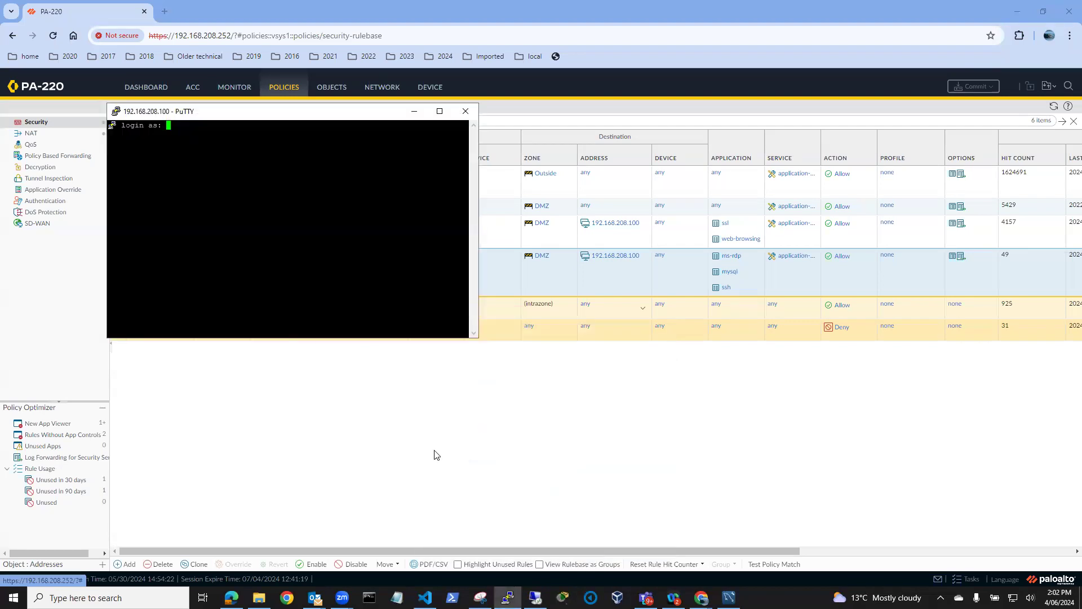
type("steve")
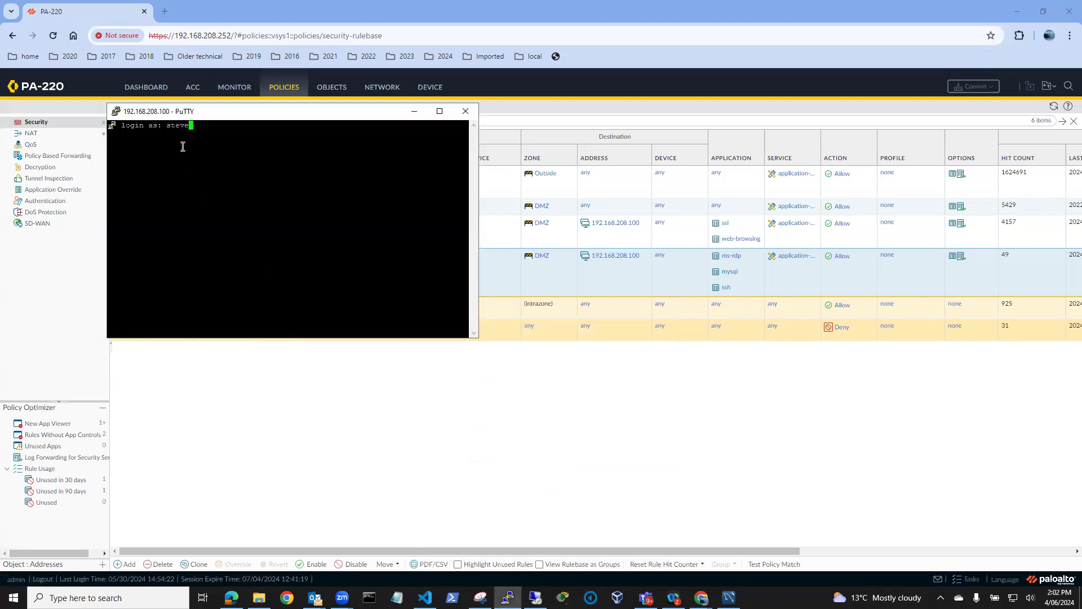
key("Return")
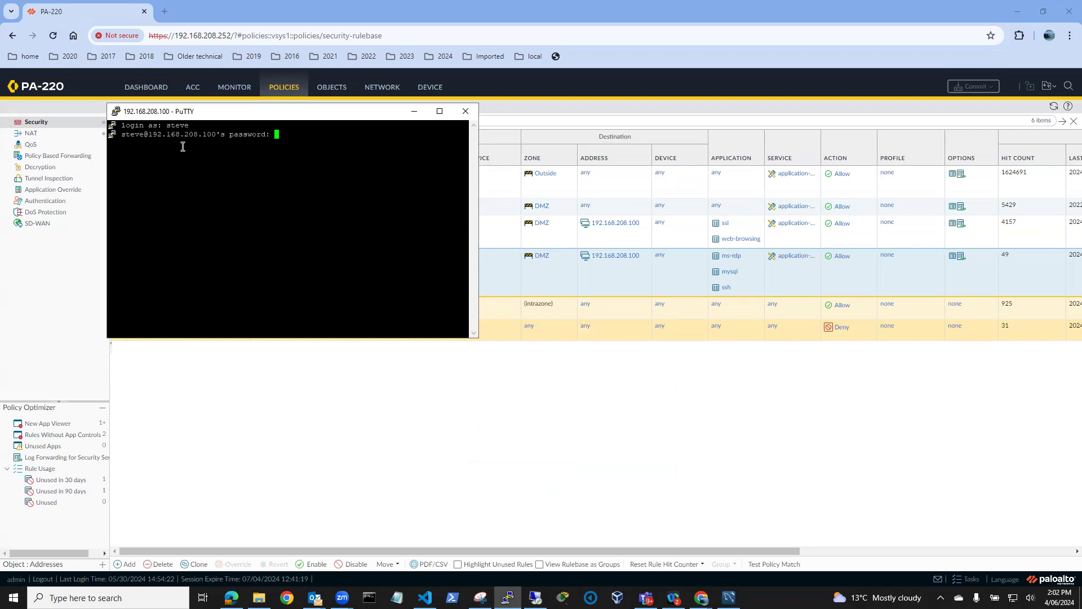
key("Return")
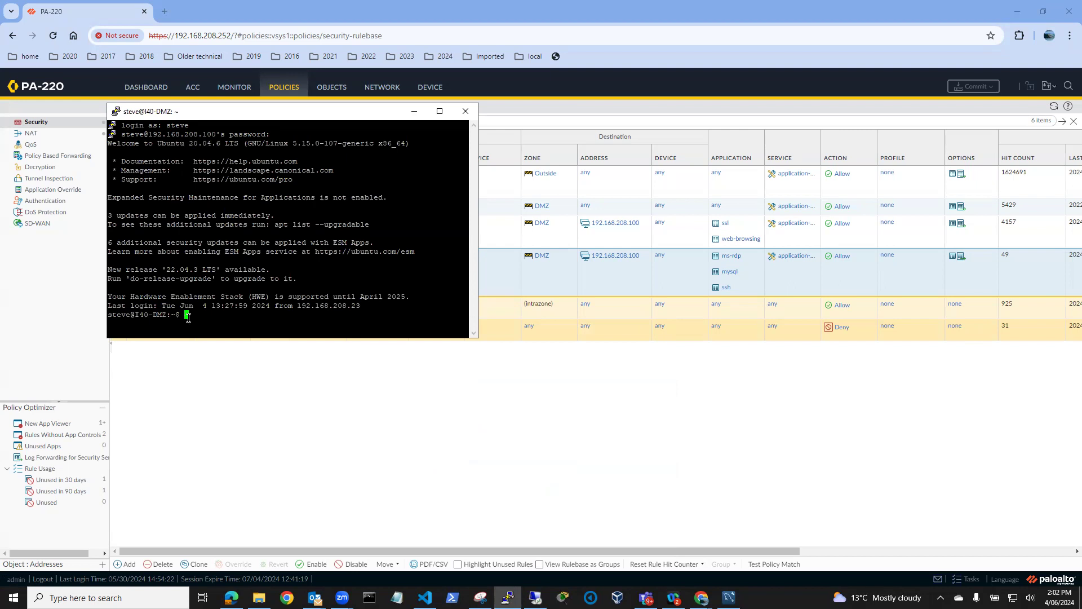
Switch to the 192.168.208.100 remote desktop, unlock it with the account password, and minimize both remote session windows
mouse_move(535, 598)
left_click(528, 546)
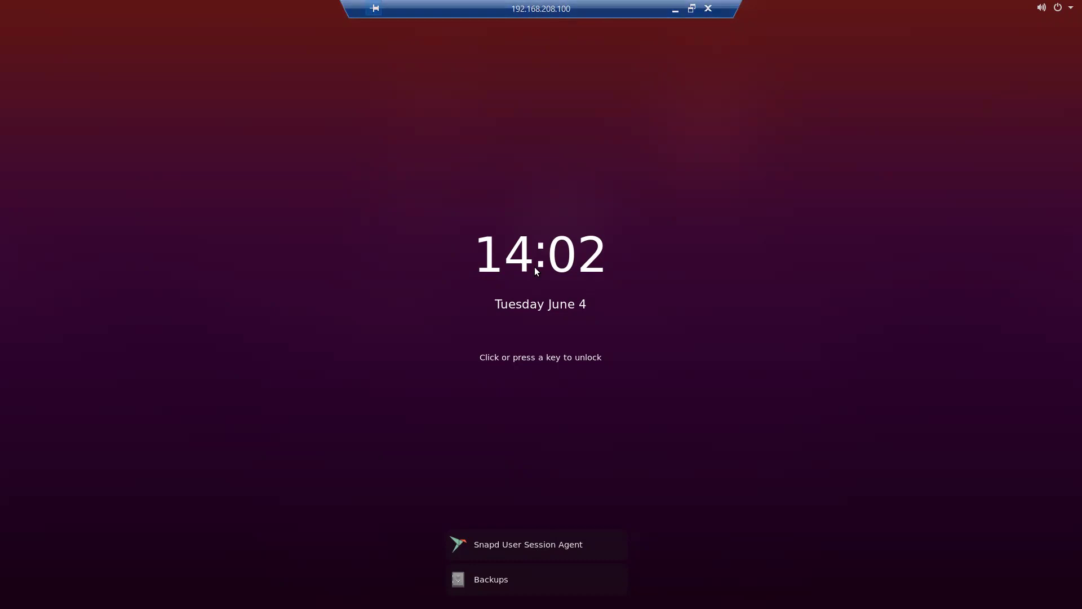
left_click(528, 287)
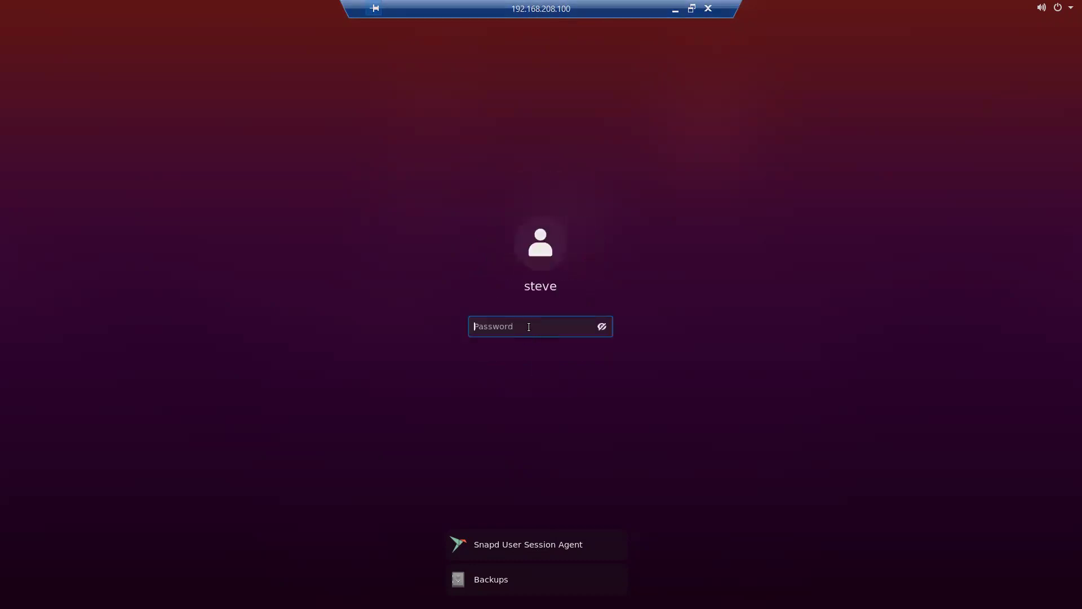
type("*********")
key("Return")
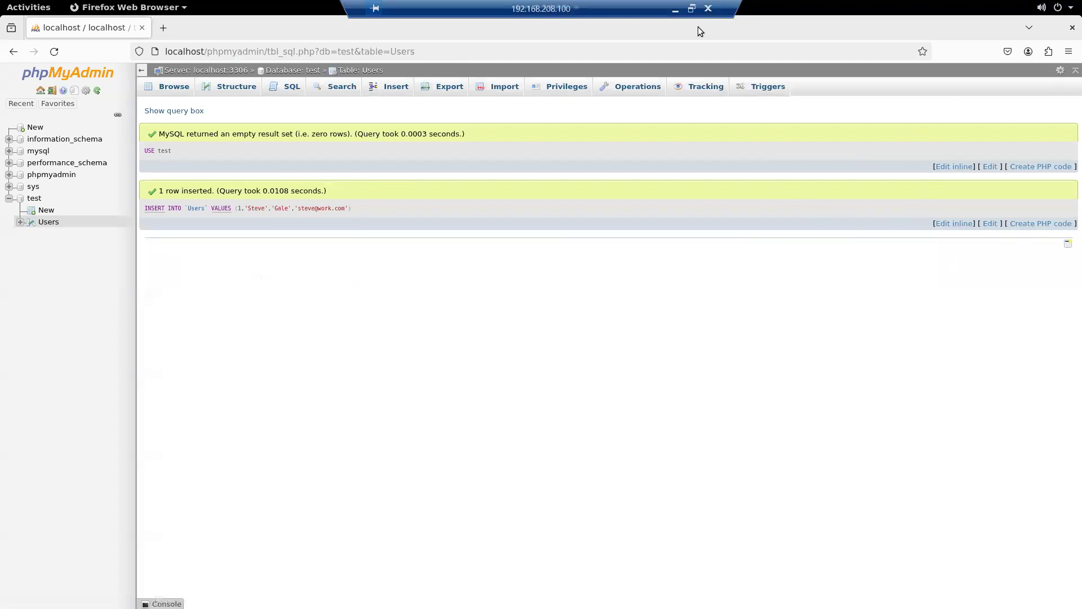
left_click(675, 10)
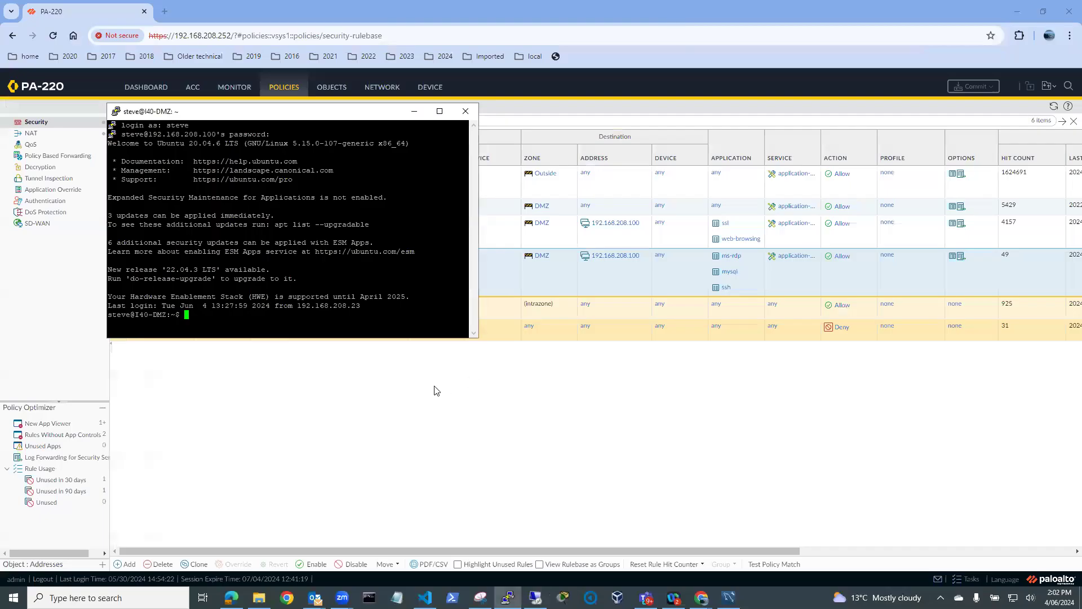
left_click(416, 113)
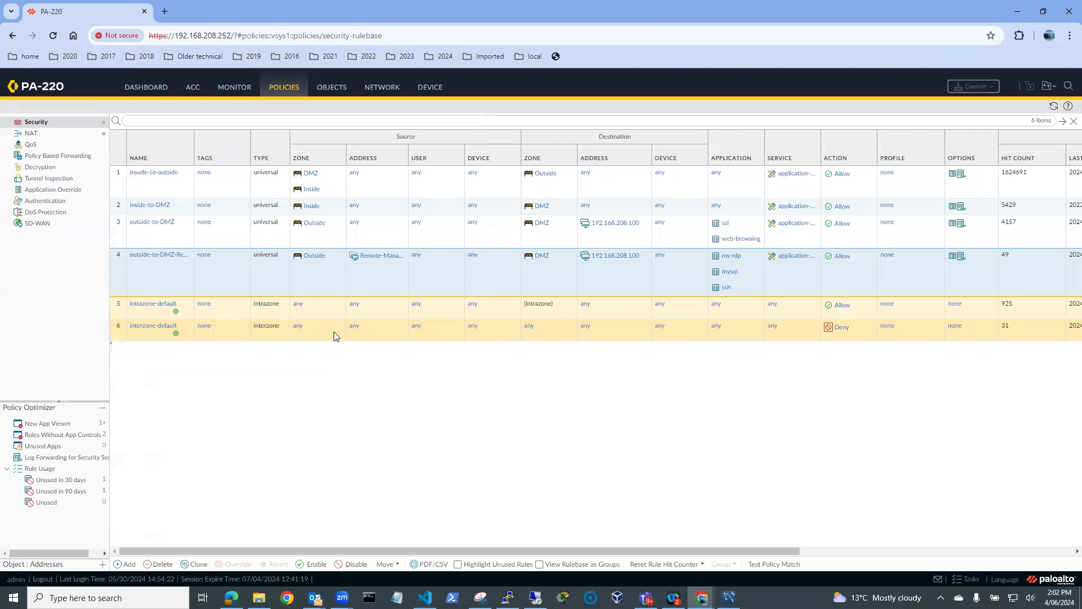
Filter the firewall's traffic log by destination address 192.168.208.100 only, removing the port 3306 condition
left_click(233, 89)
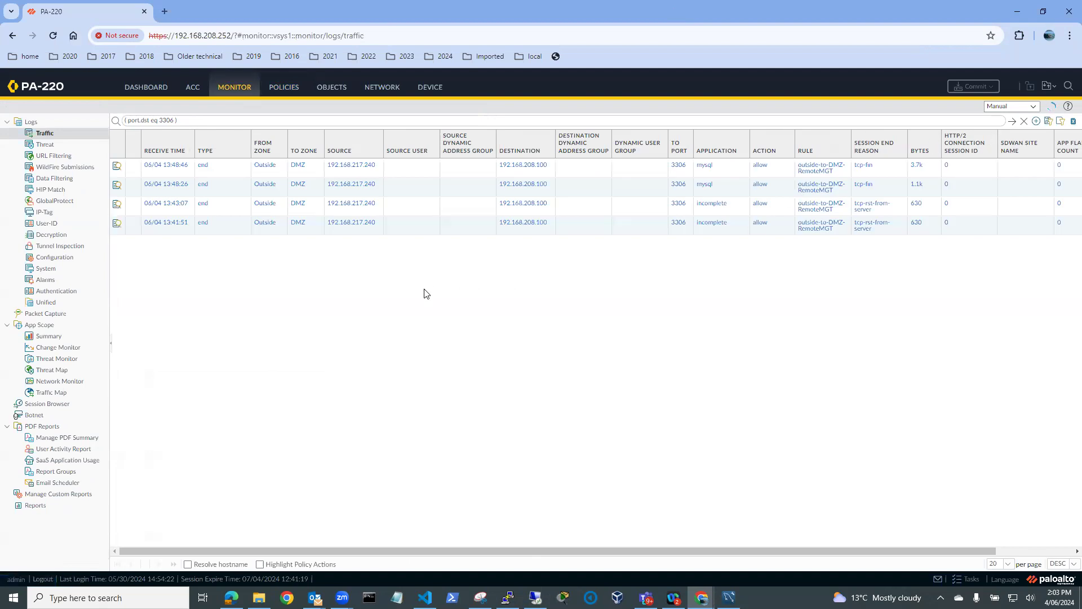
left_click(522, 168)
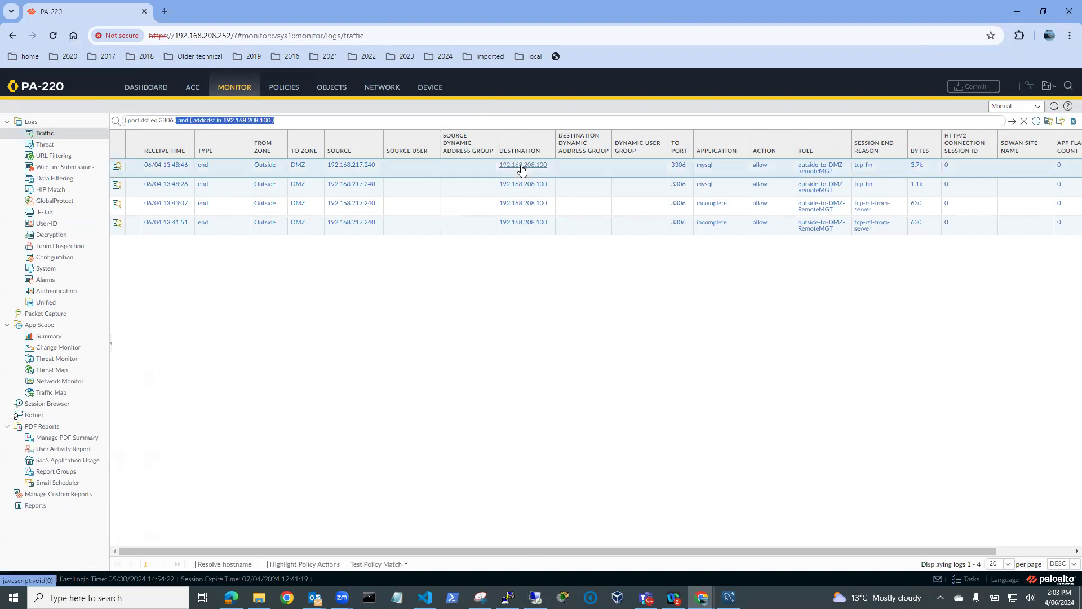
left_click(178, 120)
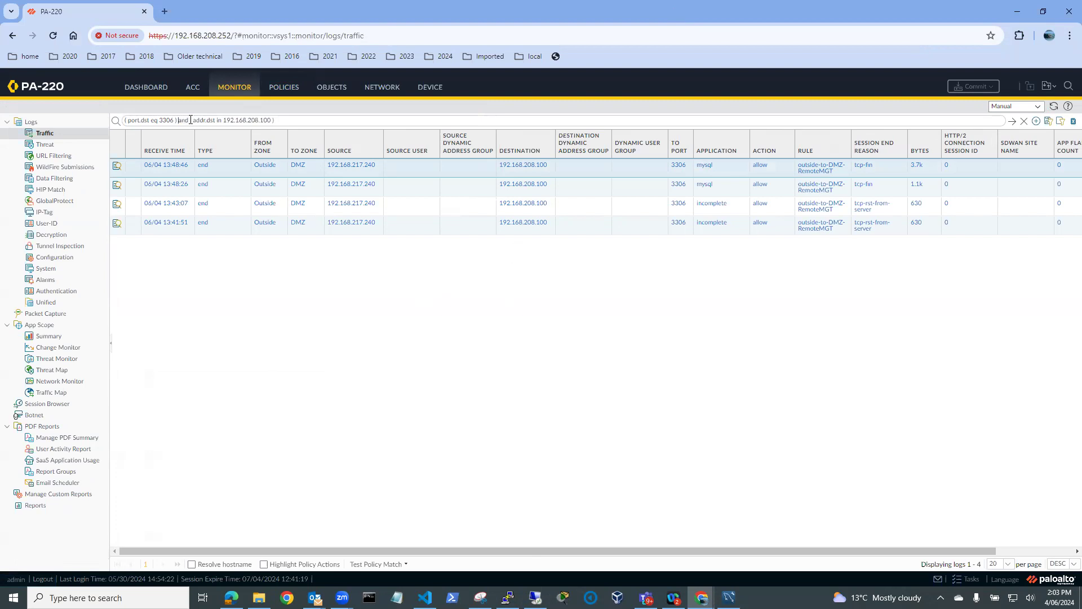
left_click_drag(191, 120, 114, 120)
key("BackSpace")
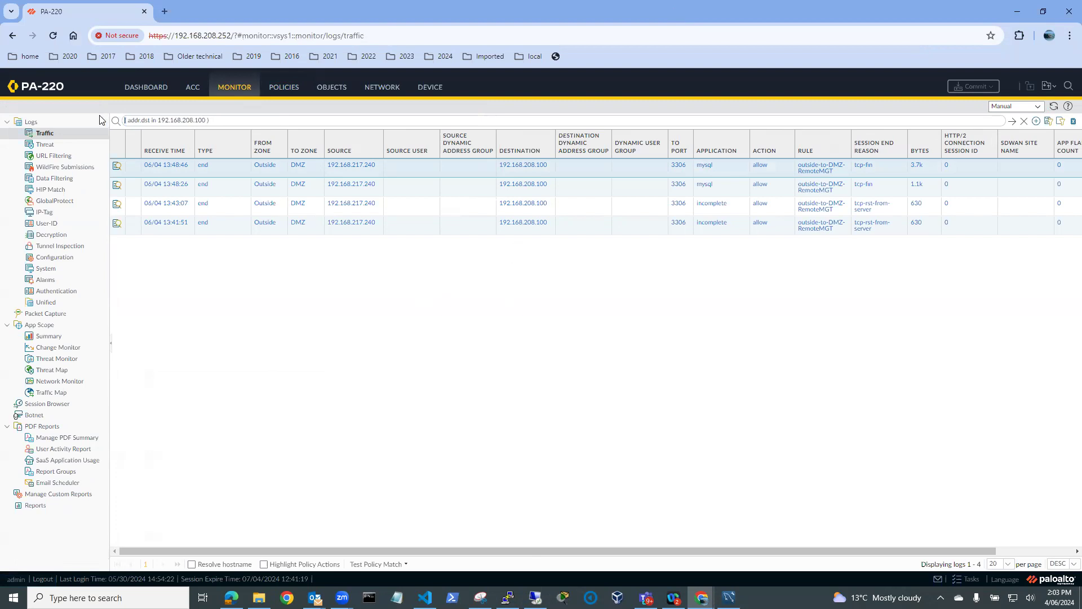
left_click(1012, 122)
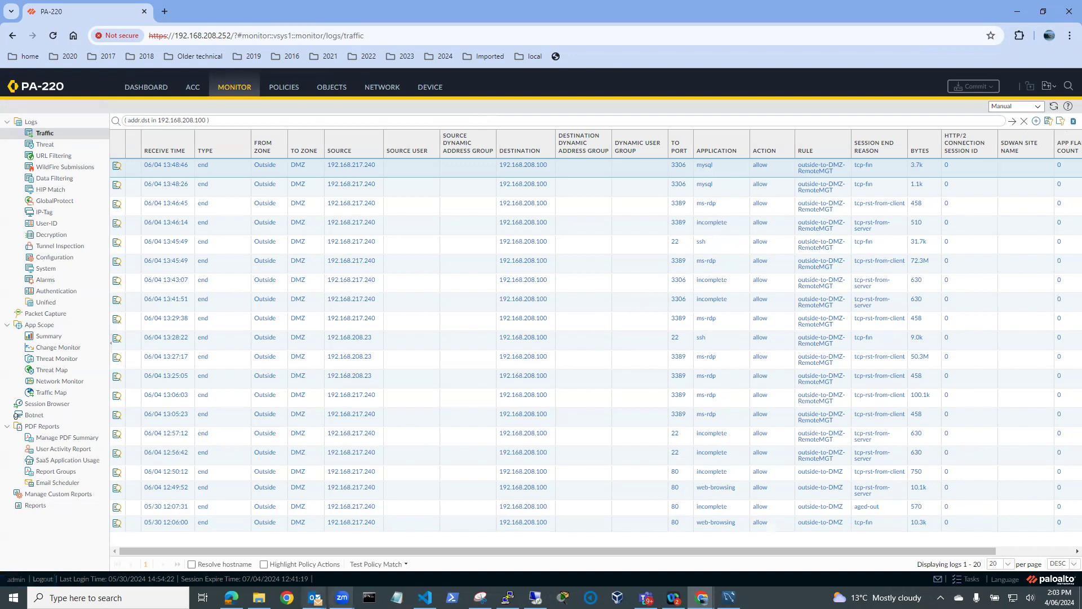
Switch to PuTTY and end the SSH session to the DMZ server
mouse_move(508, 597)
left_click(509, 544)
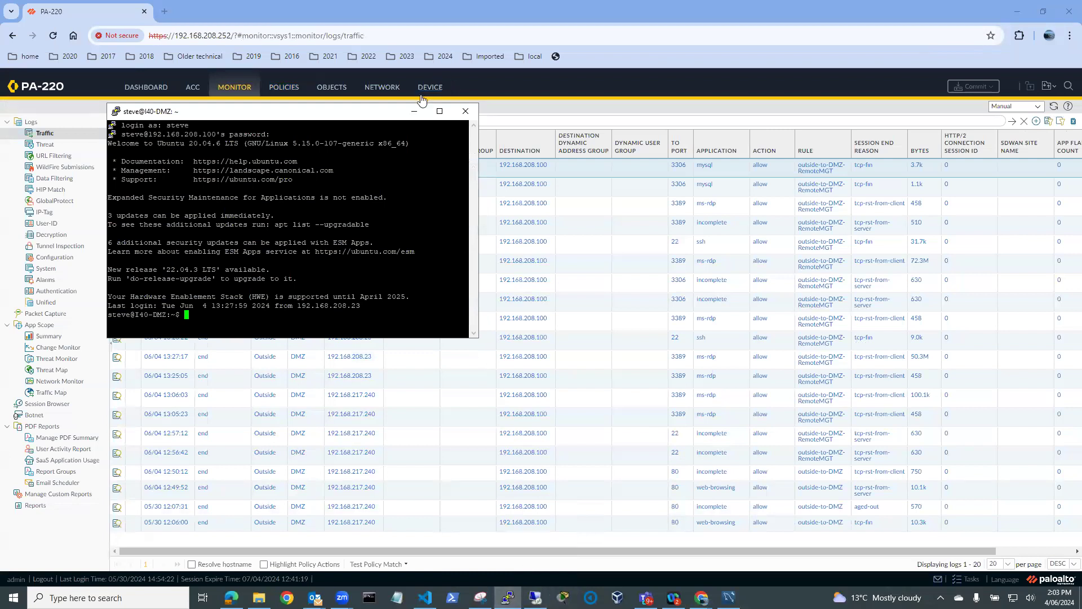
left_click(414, 115)
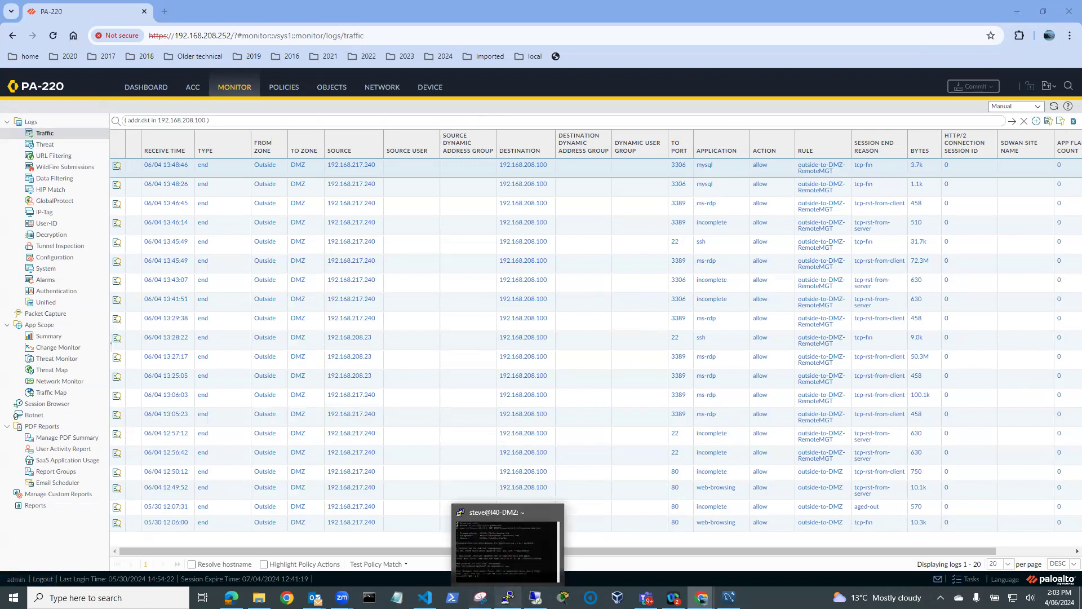
left_click(507, 596)
left_click(468, 112)
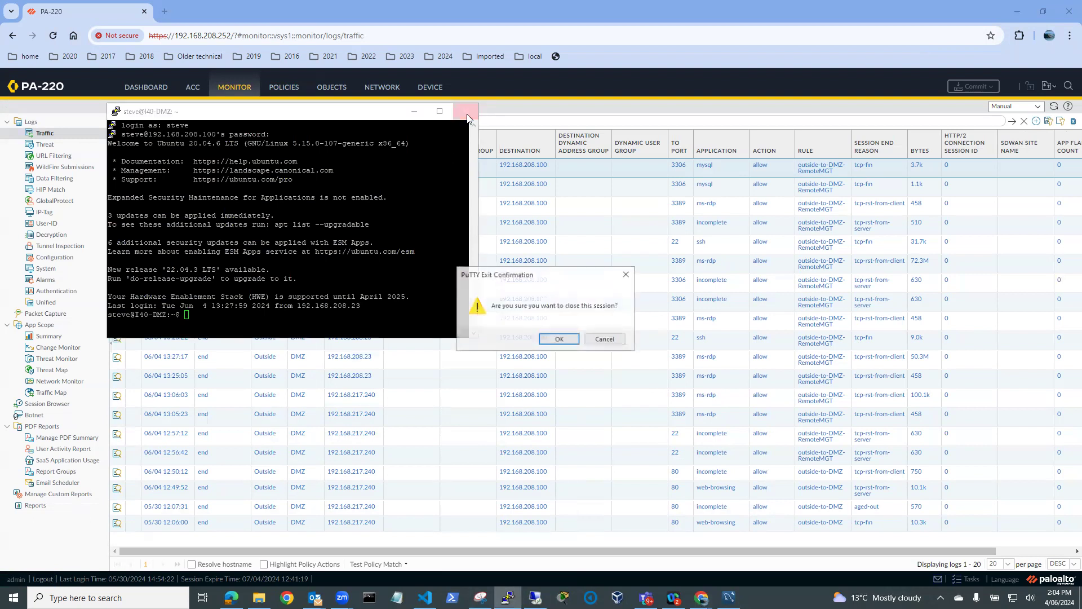
left_click(563, 340)
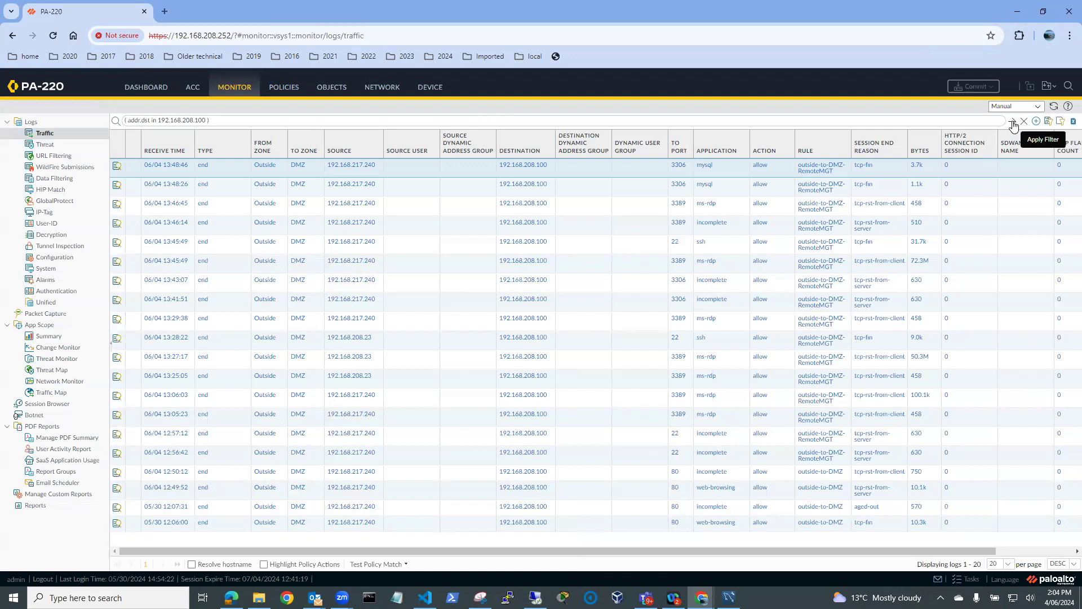
Refresh the filtered traffic log to check for the ended SSH session
left_click(1053, 107)
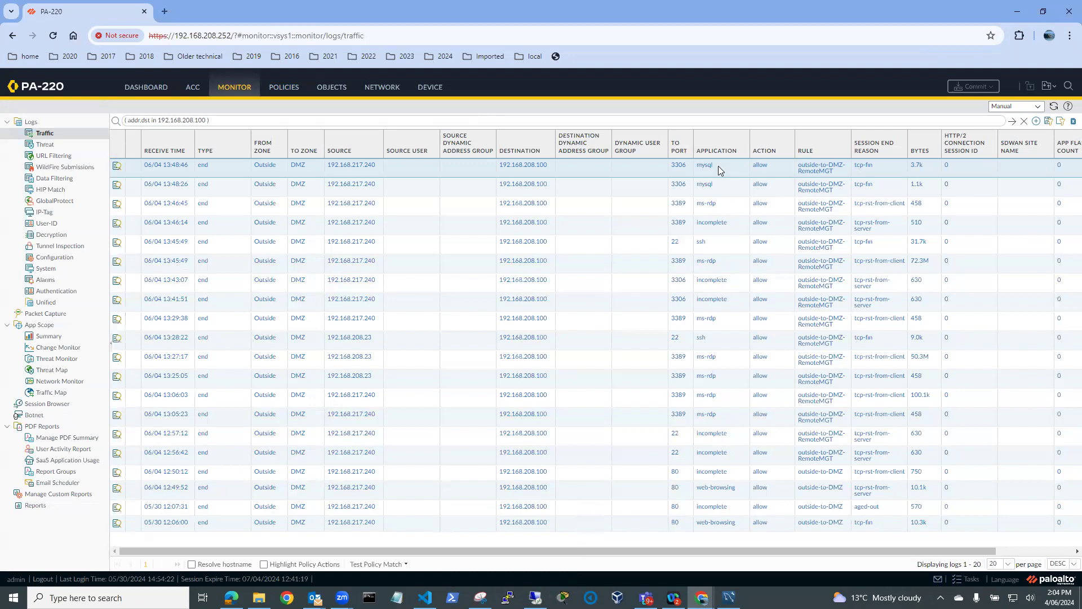
left_click(1053, 108)
left_click(1054, 107)
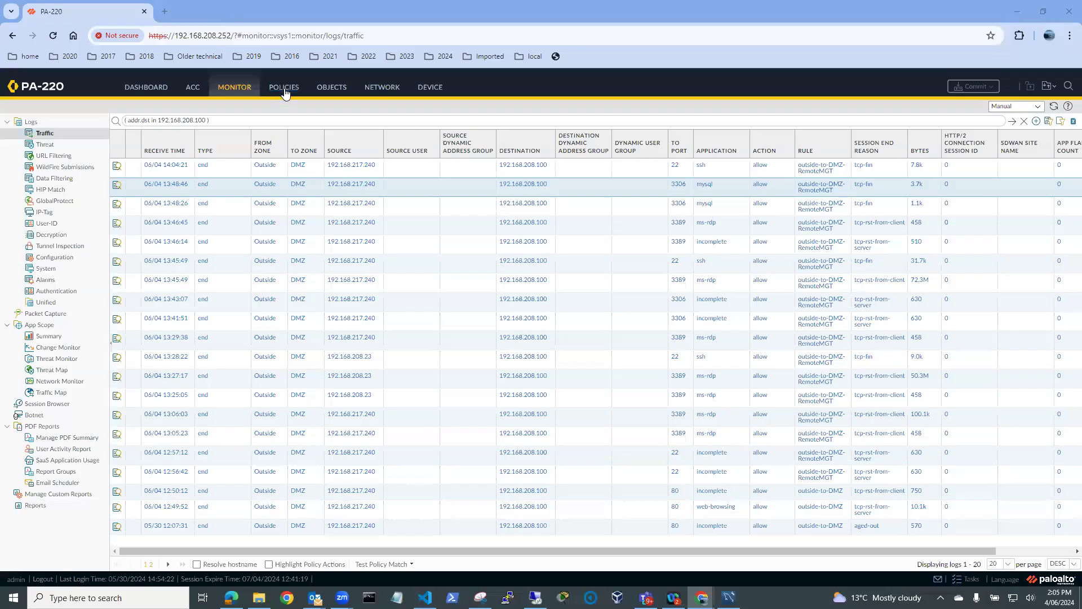
Start a new security policy rule on the firewall and name it DMZ-to-Inside
left_click(285, 92)
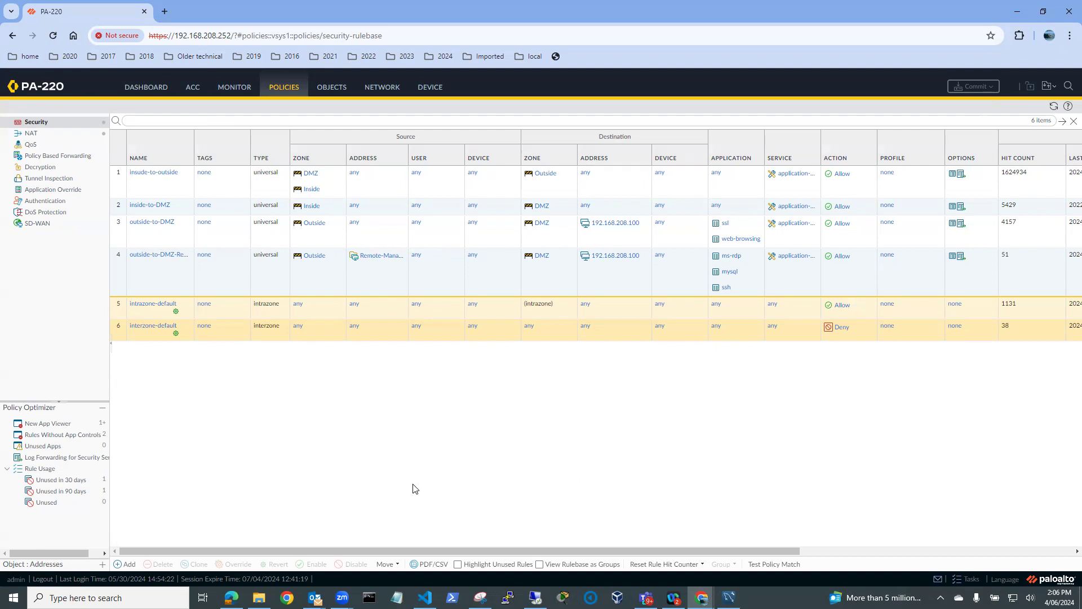
left_click(127, 564)
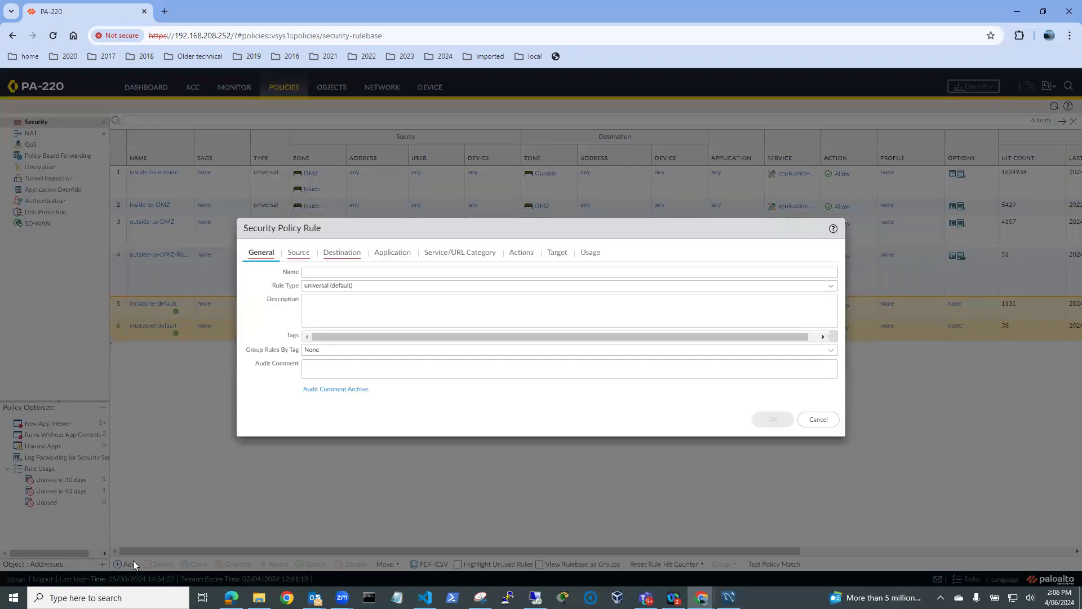
left_click(334, 271)
type("DM")
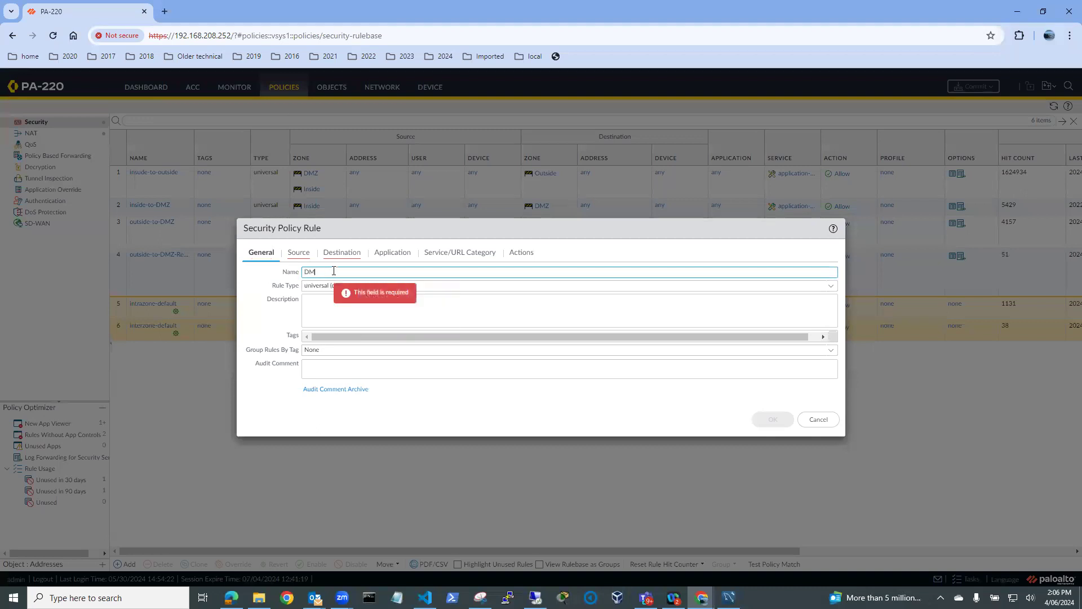
type("Z-to-Insi")
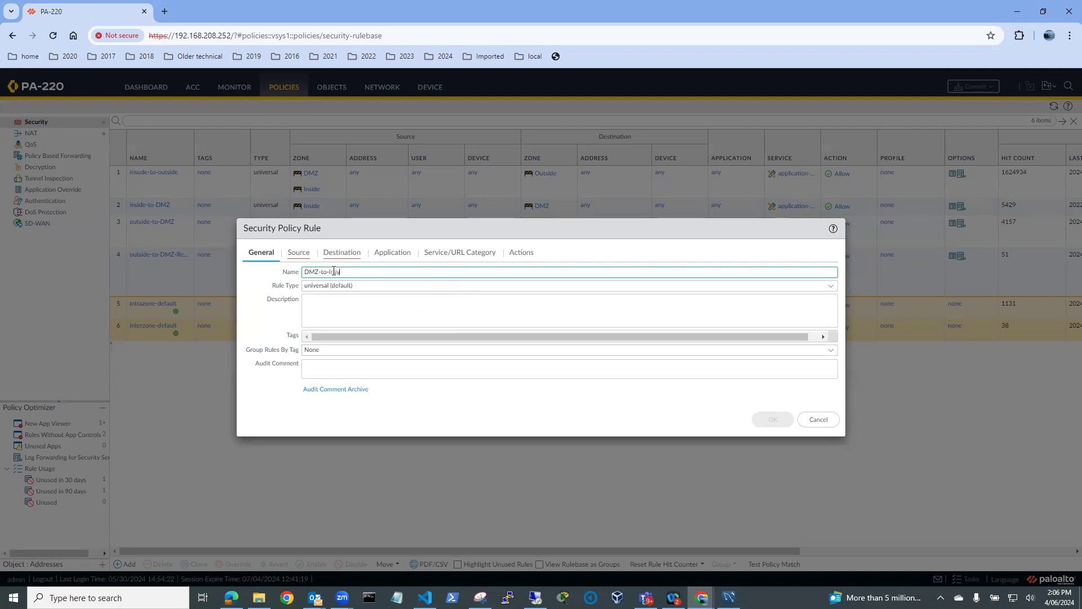
type("de")
Set the rule's source zone to DMZ and its source address to DMZ-WEB-server
left_click(297, 254)
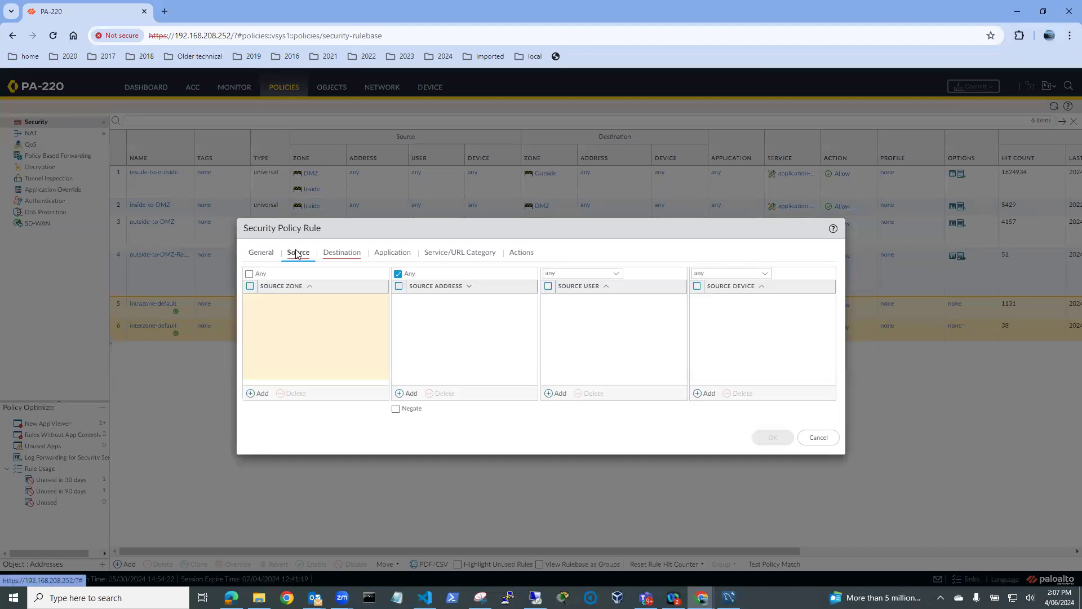
left_click(254, 394)
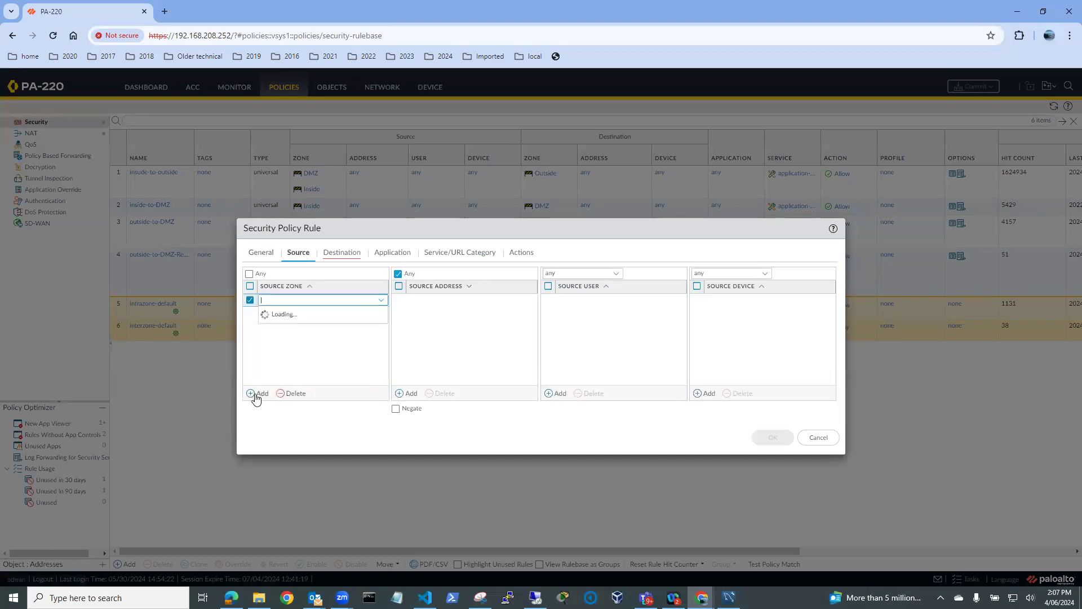
left_click(271, 314)
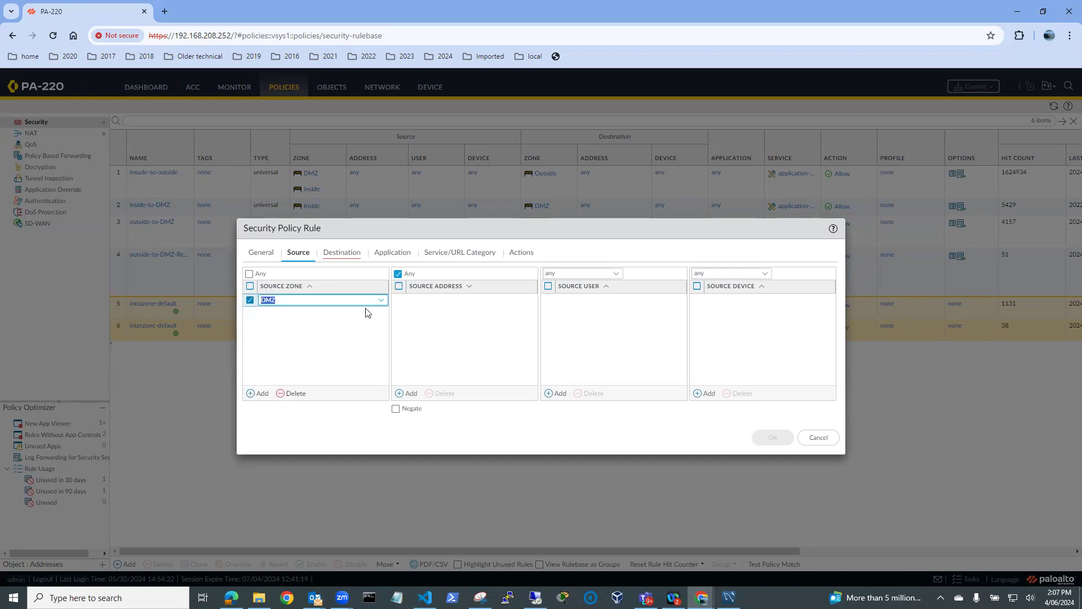
left_click(407, 395)
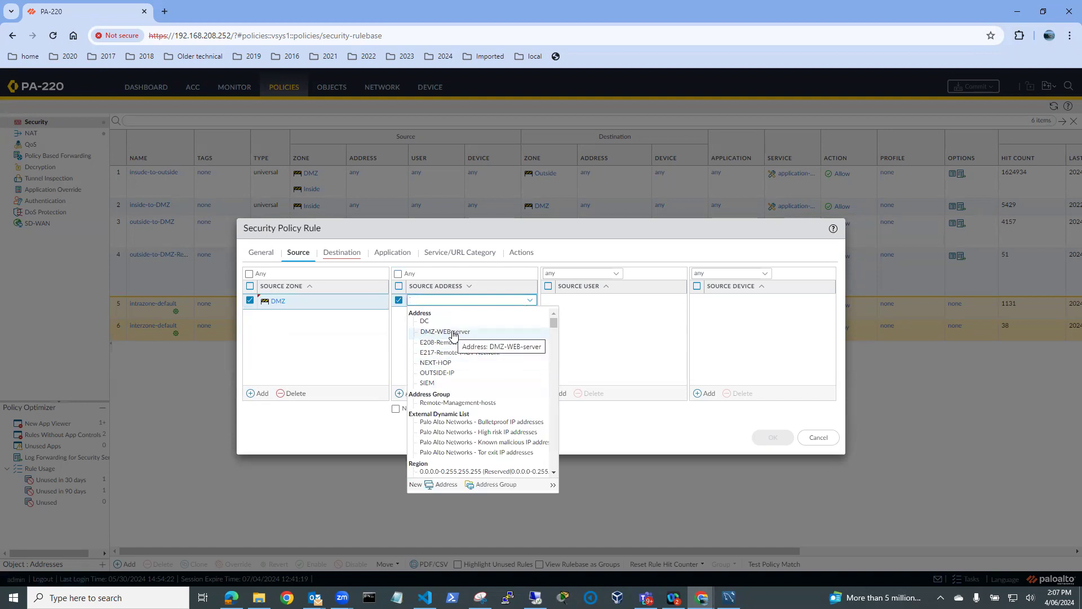
left_click(454, 332)
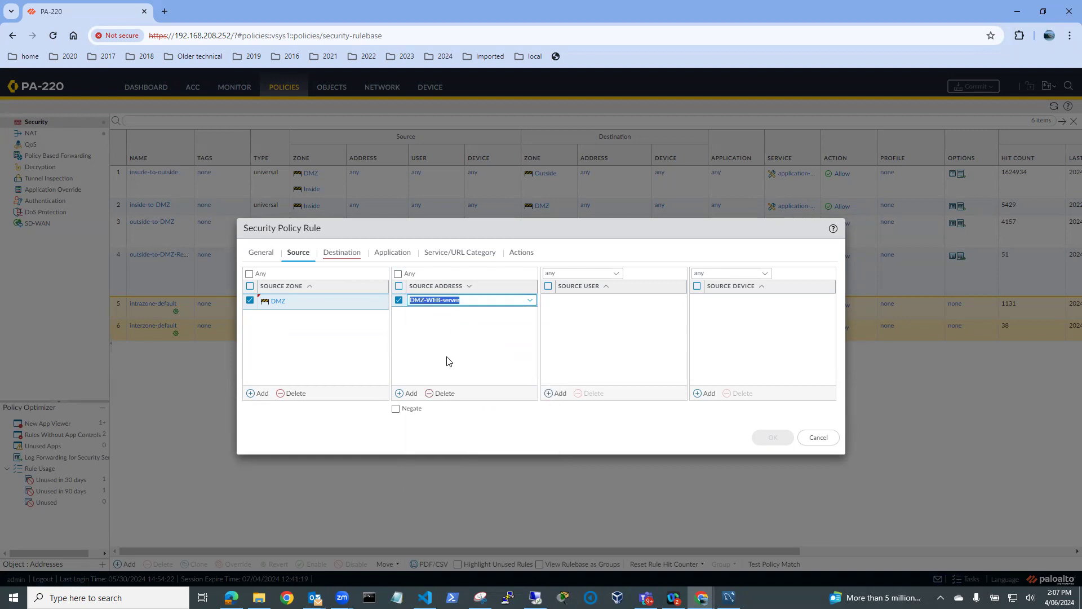
Set the rule's destination zone to Inside and its destination address to SIEM
left_click(342, 255)
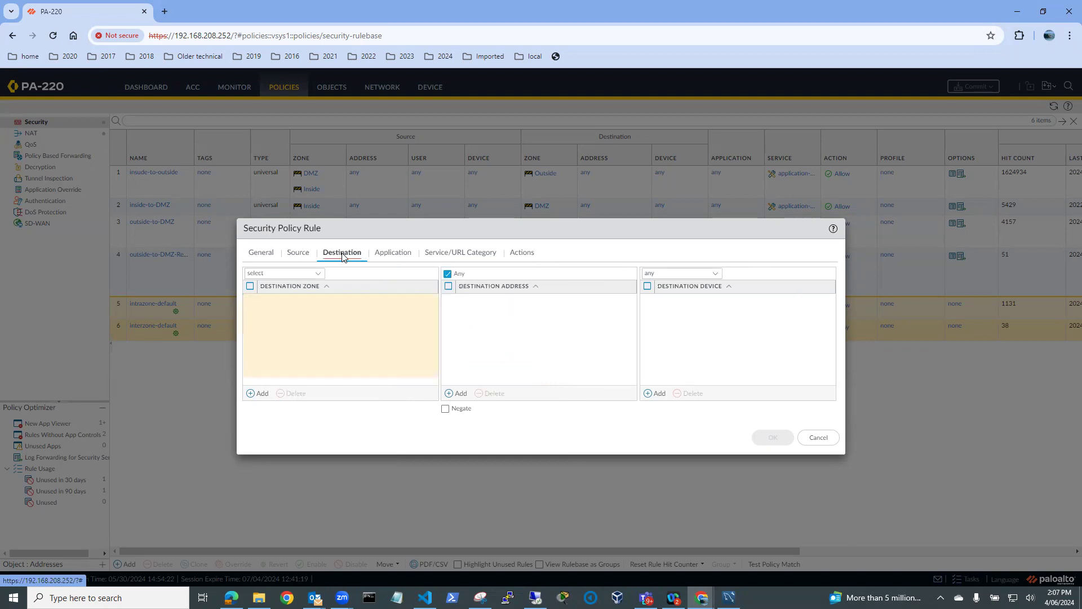
left_click(259, 400)
left_click(273, 331)
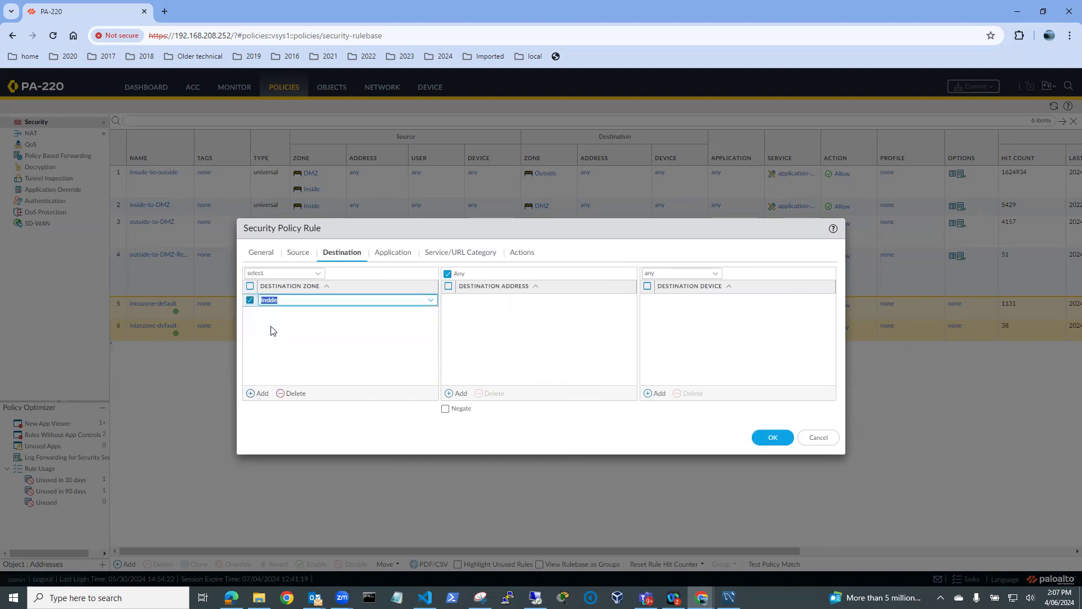
left_click(457, 394)
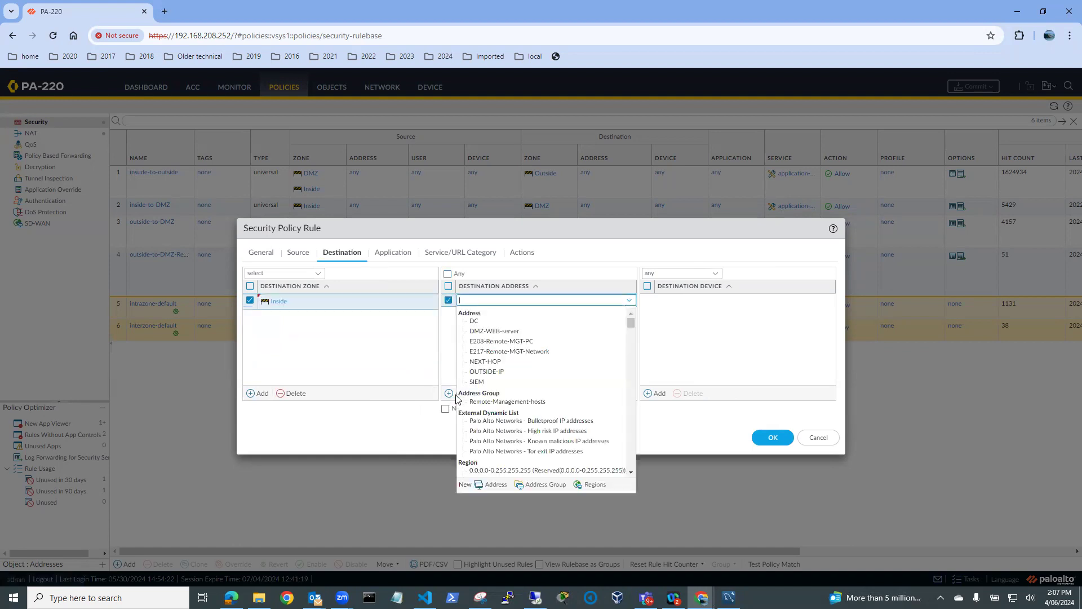
left_click(477, 381)
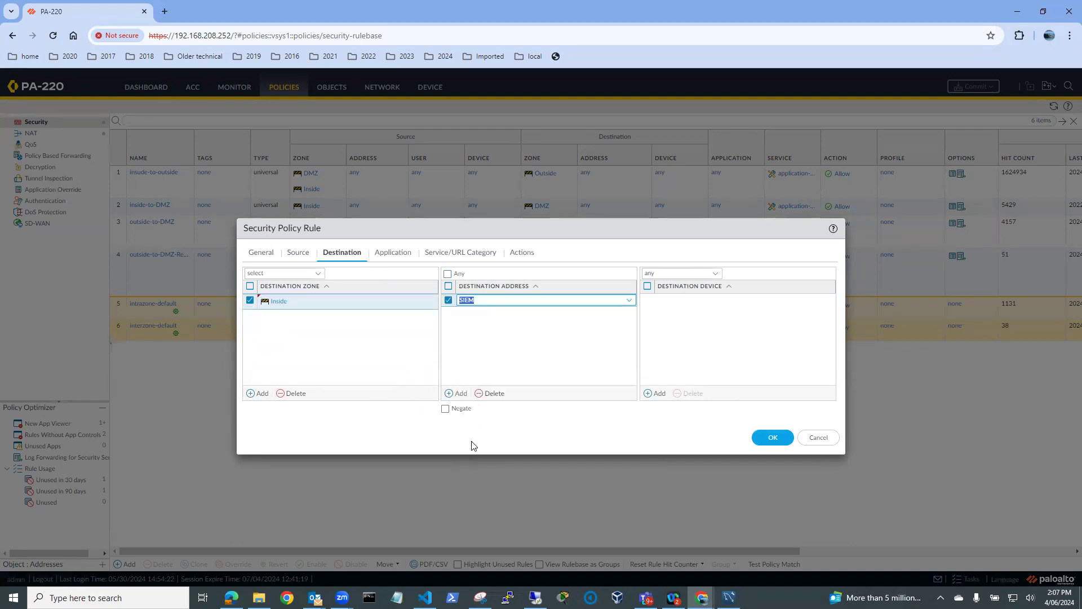
Create a TCP service named fleet-agent with destination port 9200 and use it as the rule's service
left_click(393, 254)
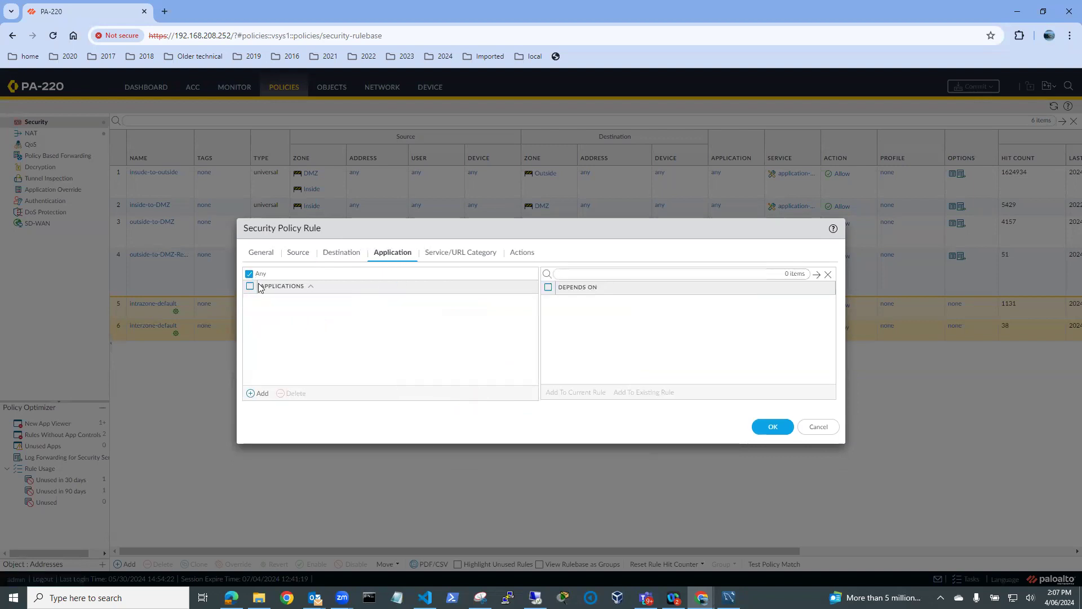
left_click(451, 255)
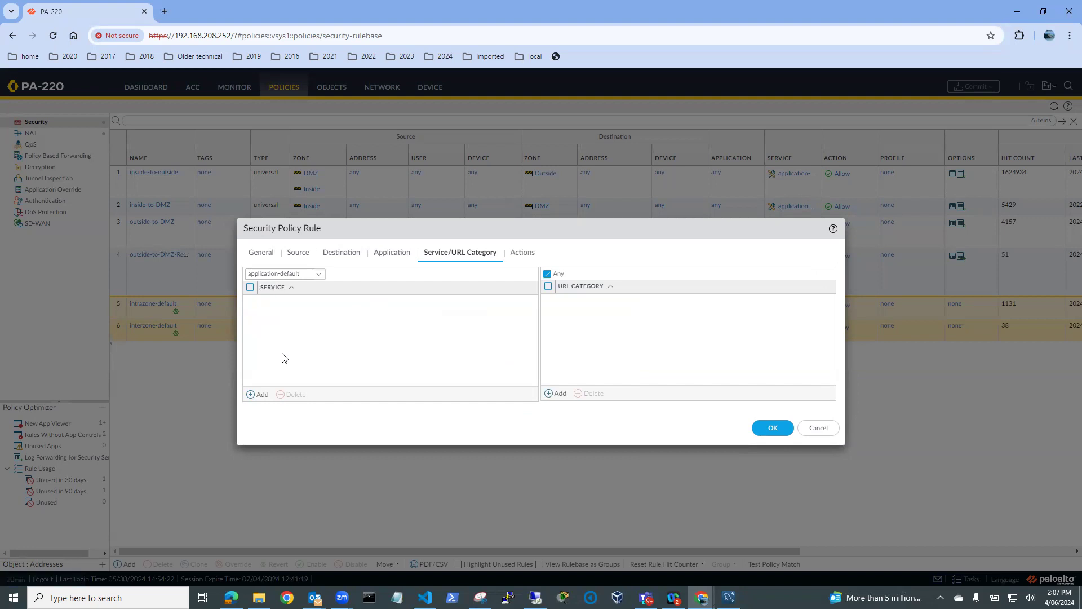
left_click(256, 395)
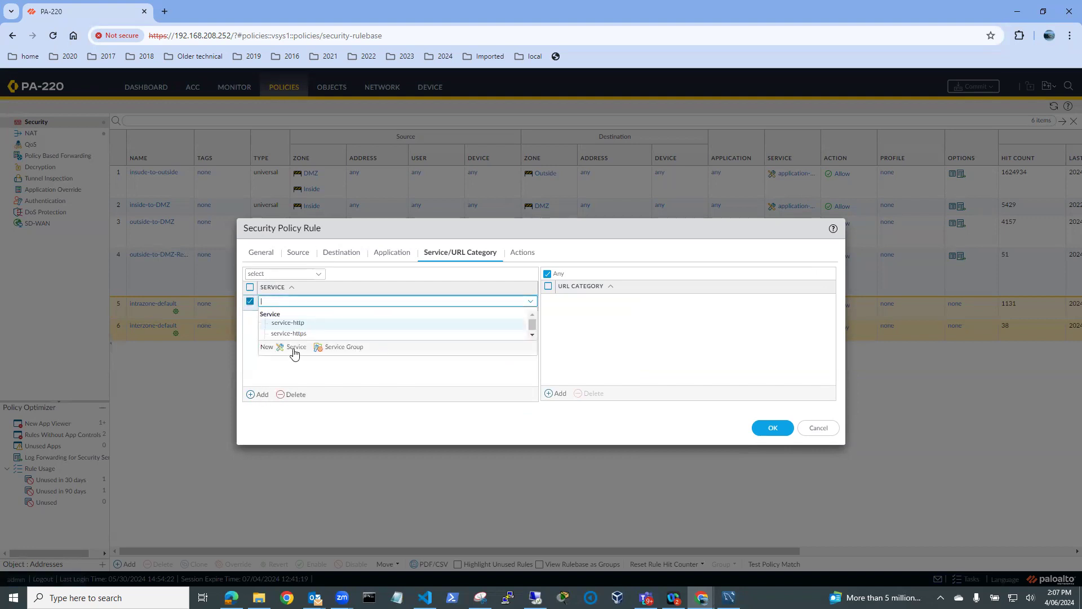
left_click(294, 351)
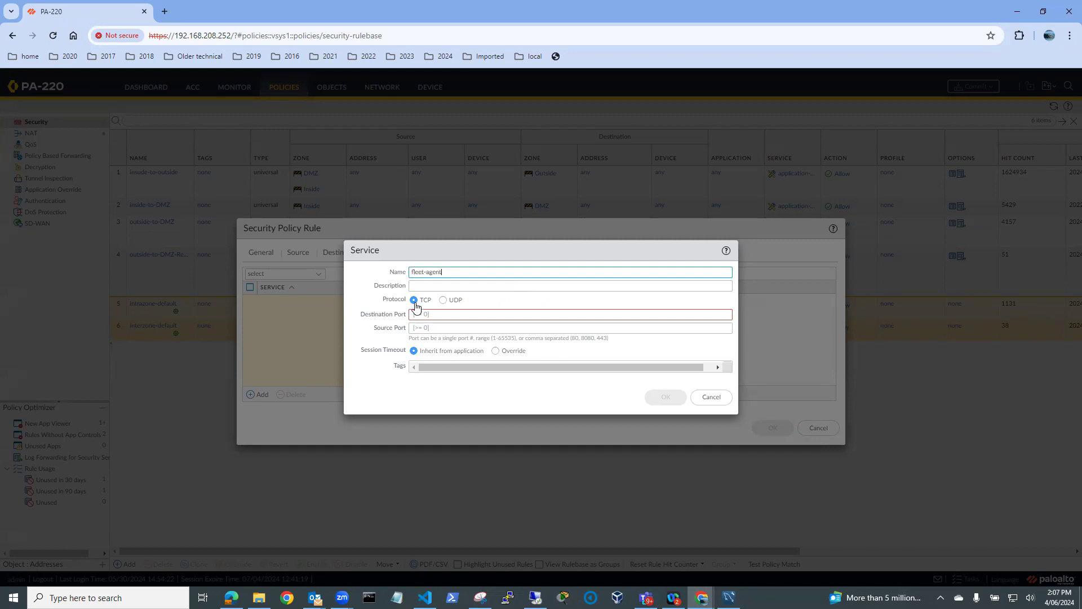
left_click(438, 313)
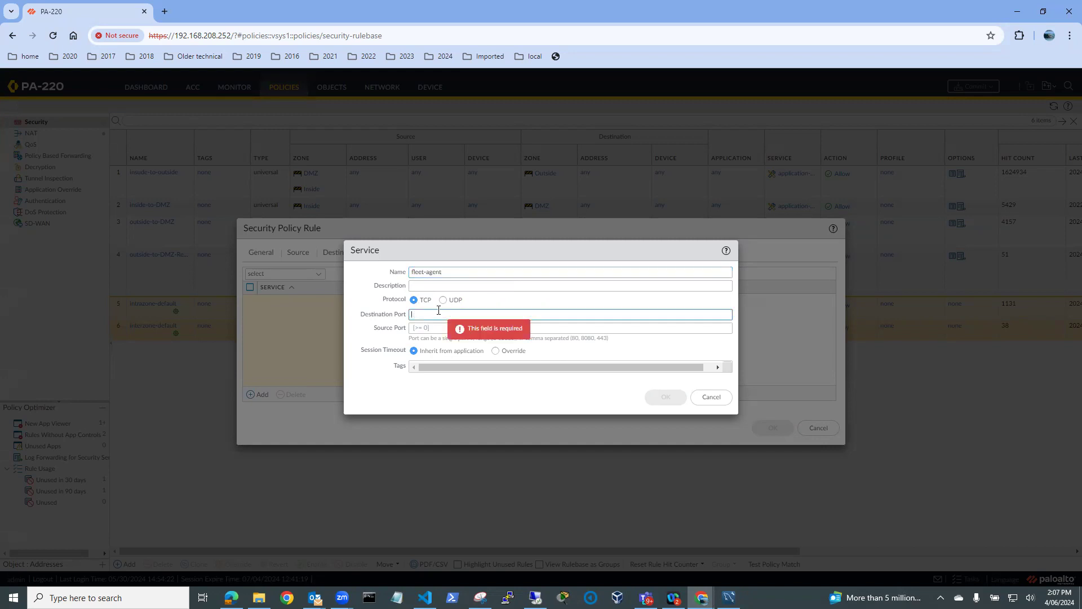
type("9200")
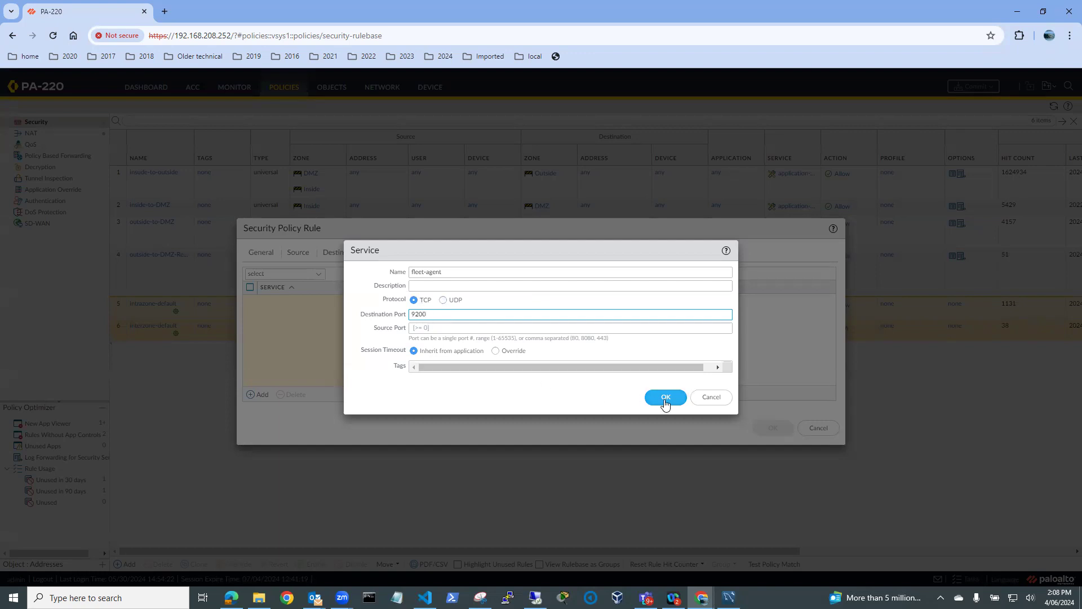
left_click(665, 398)
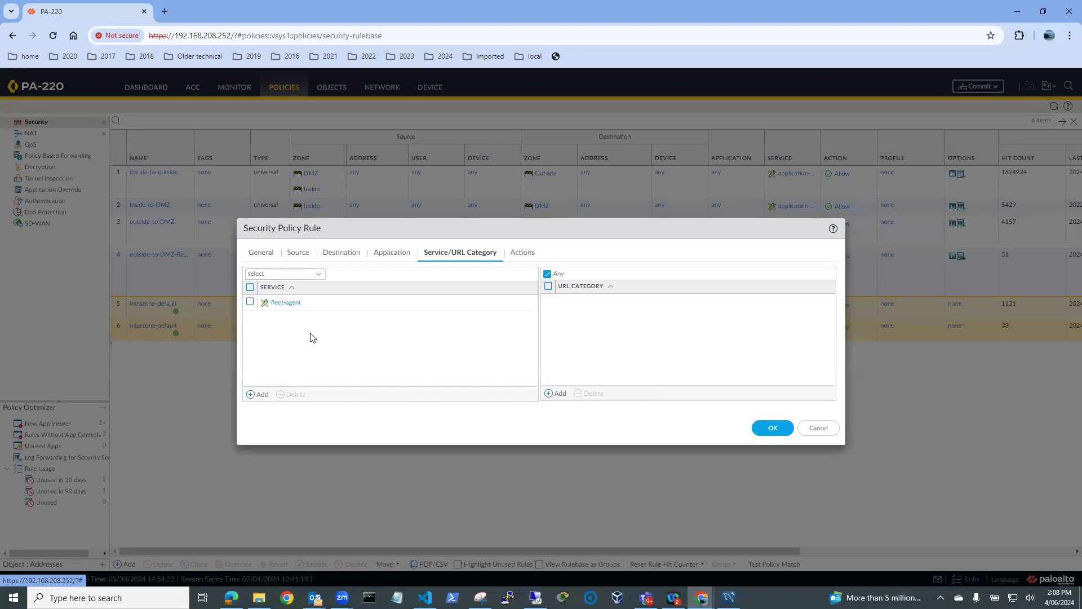
Choose None for the rule's log forwarding and save the DMZ-to-Inside rule
left_click(521, 253)
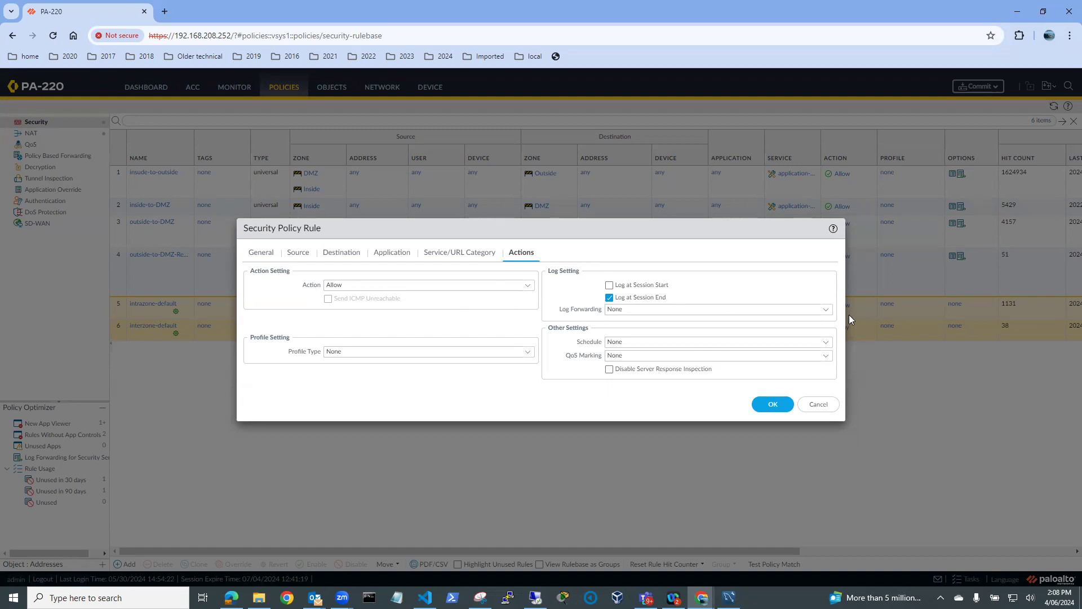
left_click(825, 309)
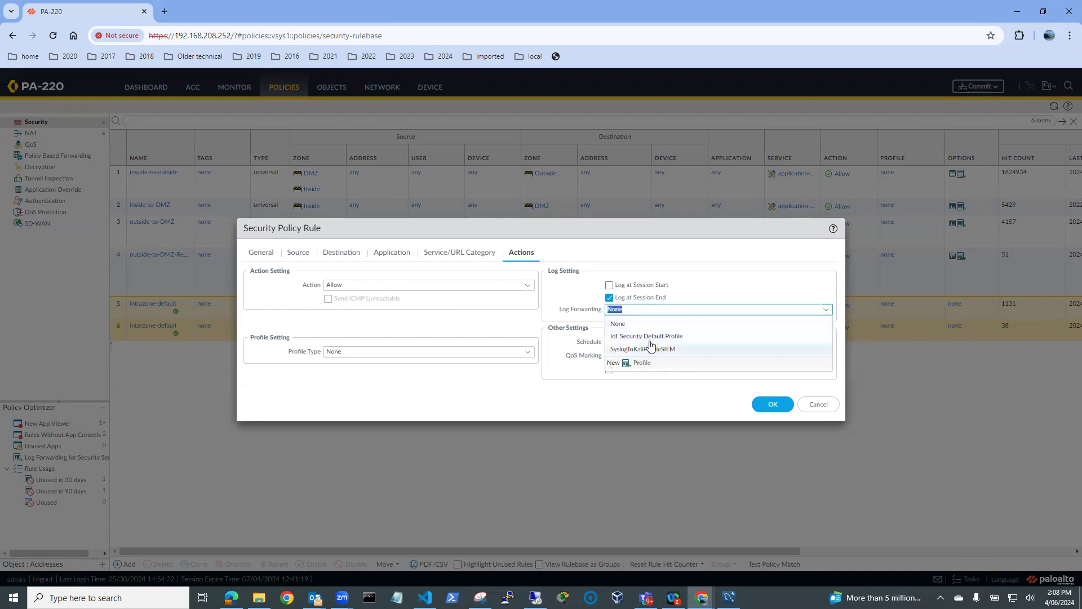
left_click(649, 323)
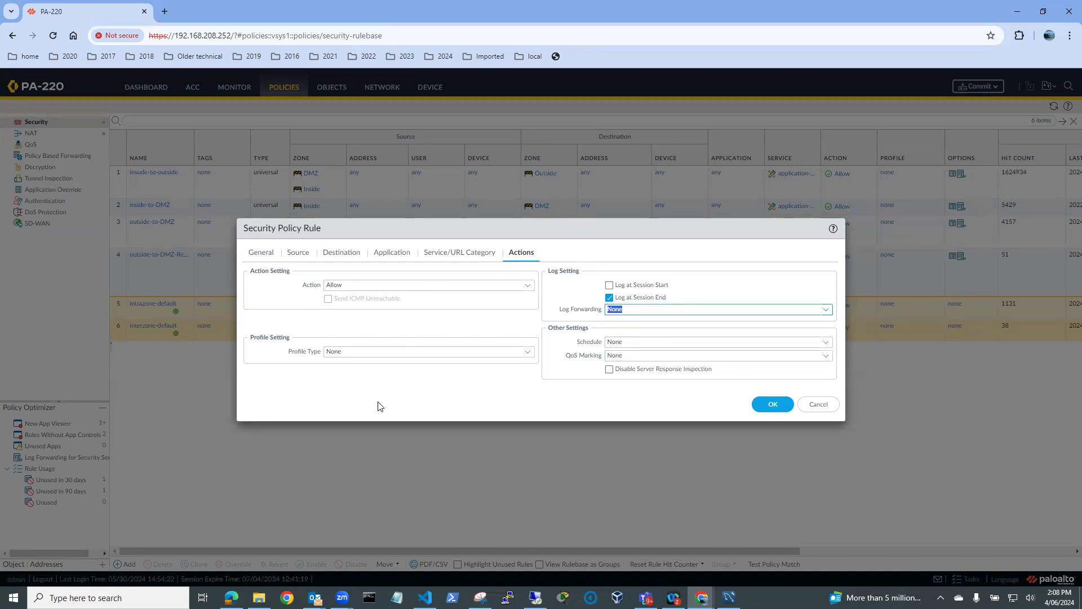
left_click(771, 404)
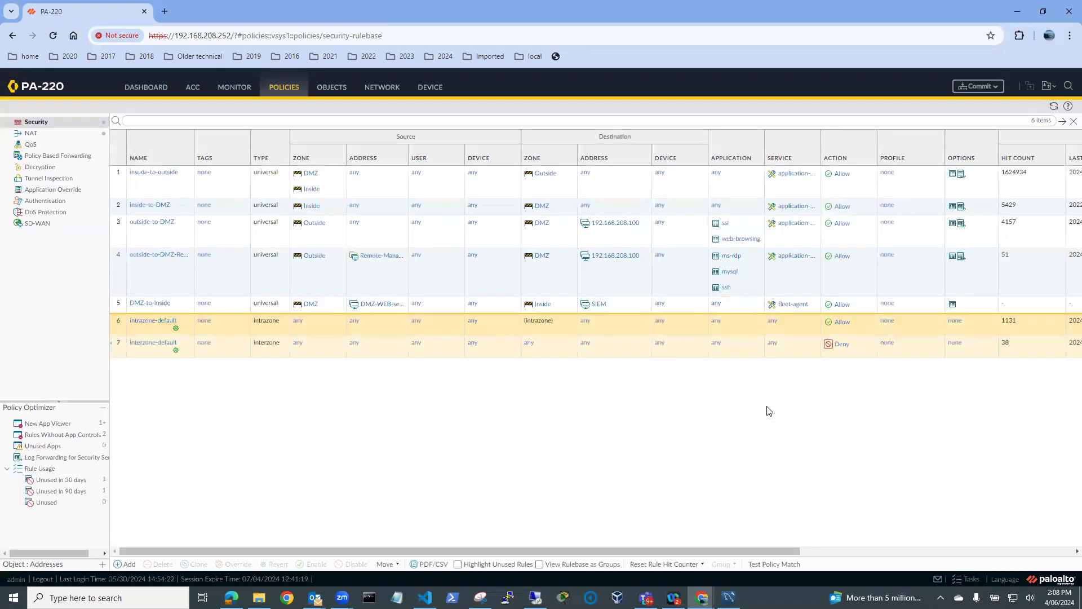